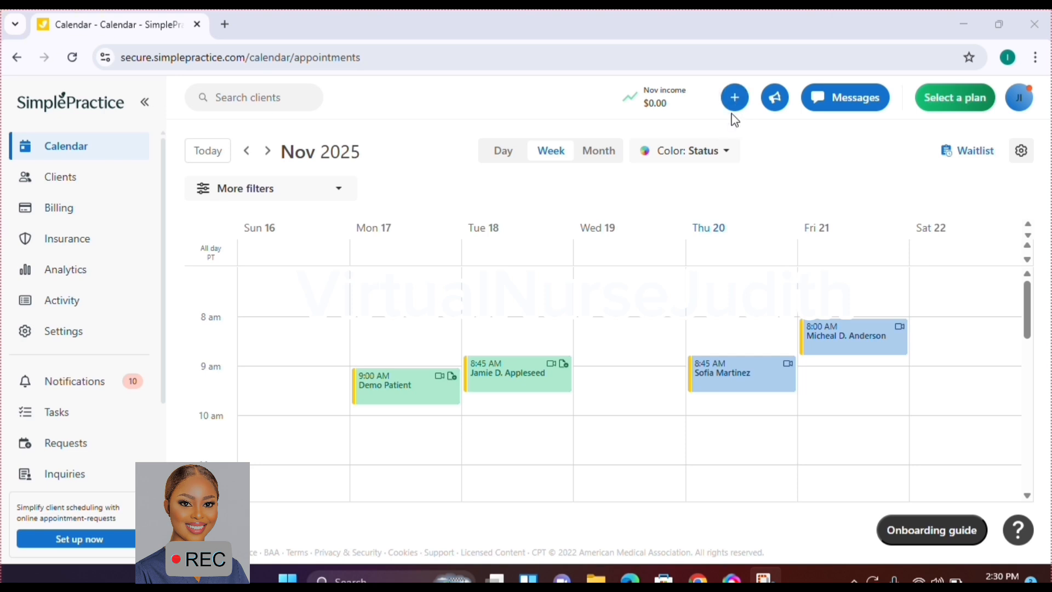
# Start a new adult client record and enter Demo as the legal first name and Client as the legal last name
pyautogui.click(736, 100)
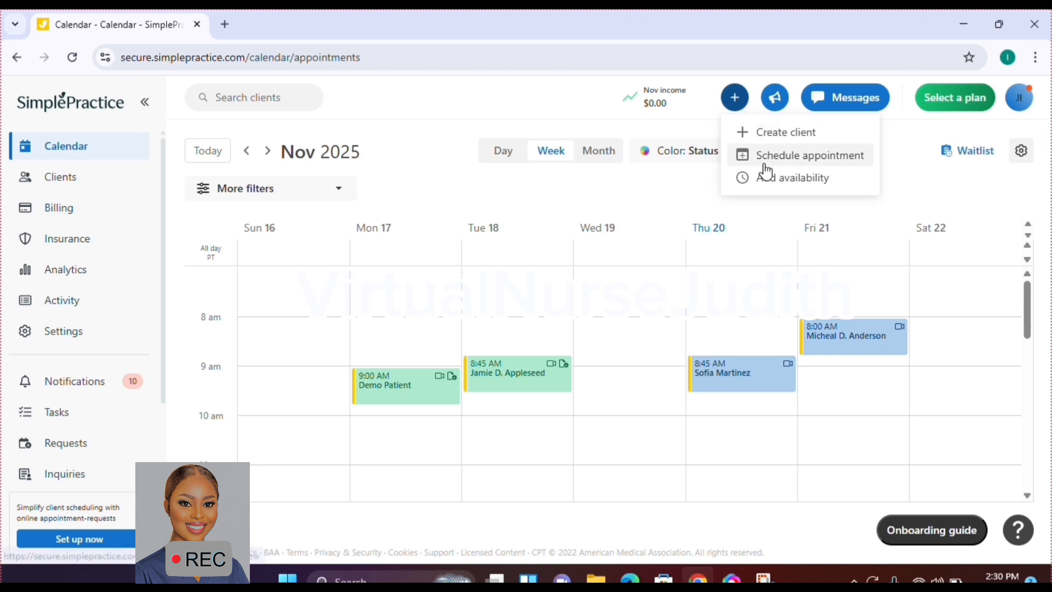
pyautogui.click(778, 132)
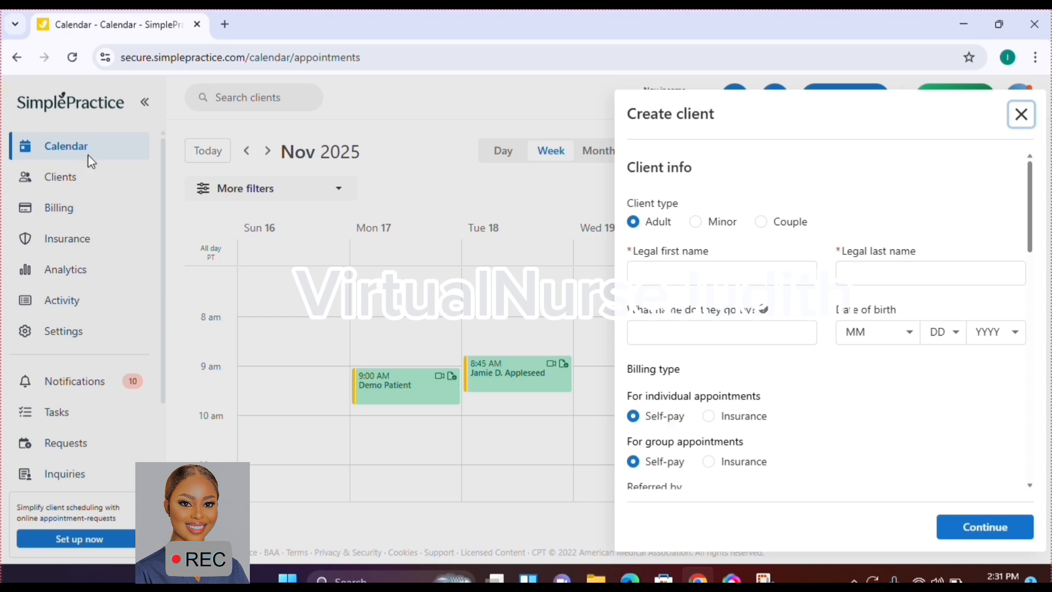
pyautogui.click(643, 277)
pyautogui.click(773, 273)
pyautogui.write('Demo')
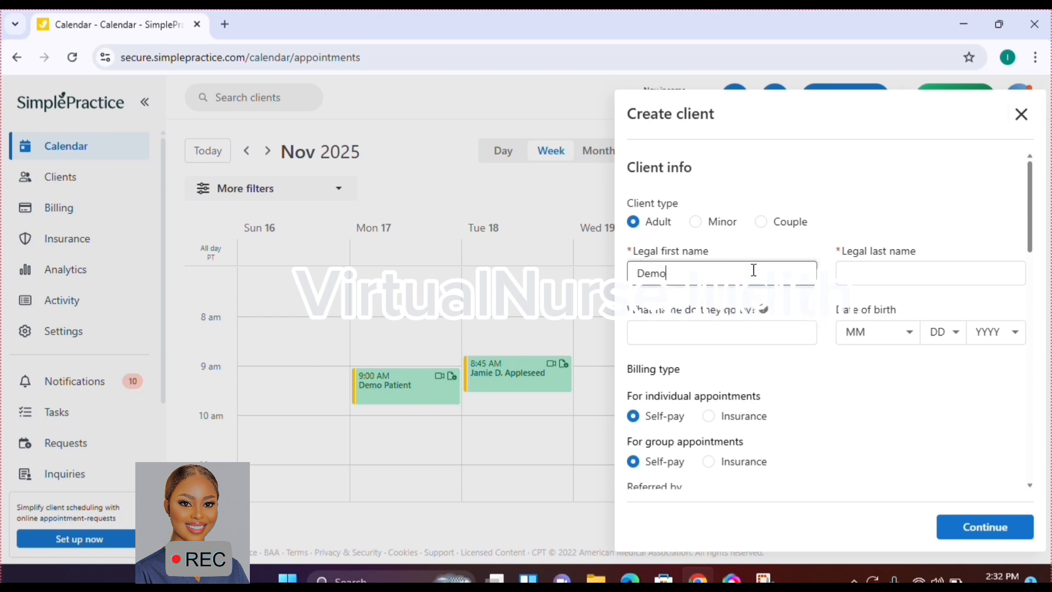
pyautogui.click(846, 273)
pyautogui.write('Client')
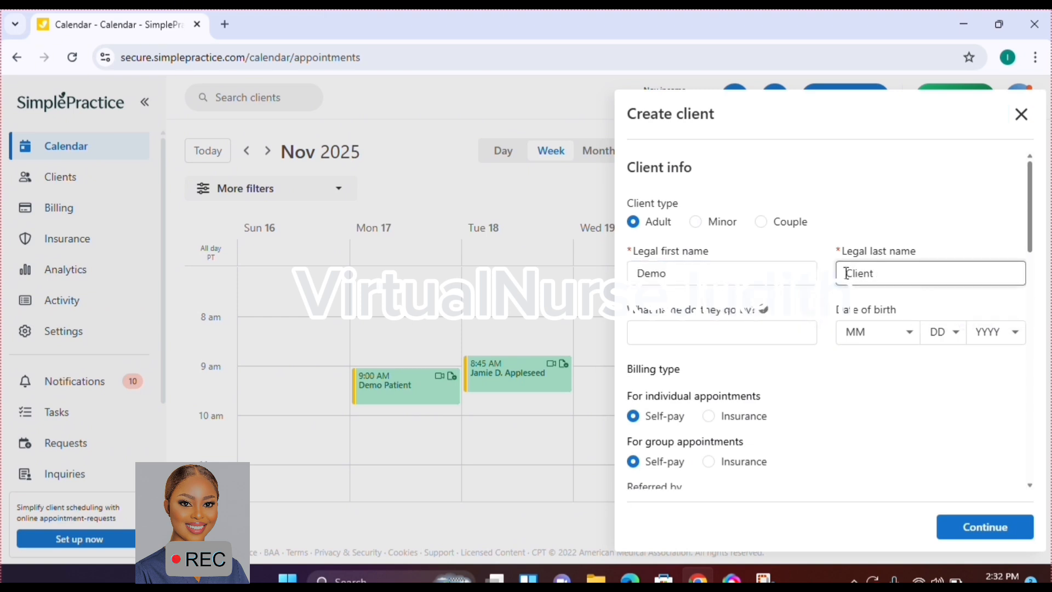
# Fill in the month, day and year of the client's date of birth
pyautogui.click(905, 336)
pyautogui.click(932, 301)
pyautogui.click(942, 331)
pyautogui.click(935, 307)
pyautogui.click(1010, 331)
pyautogui.scroll(-6, 989, 277)
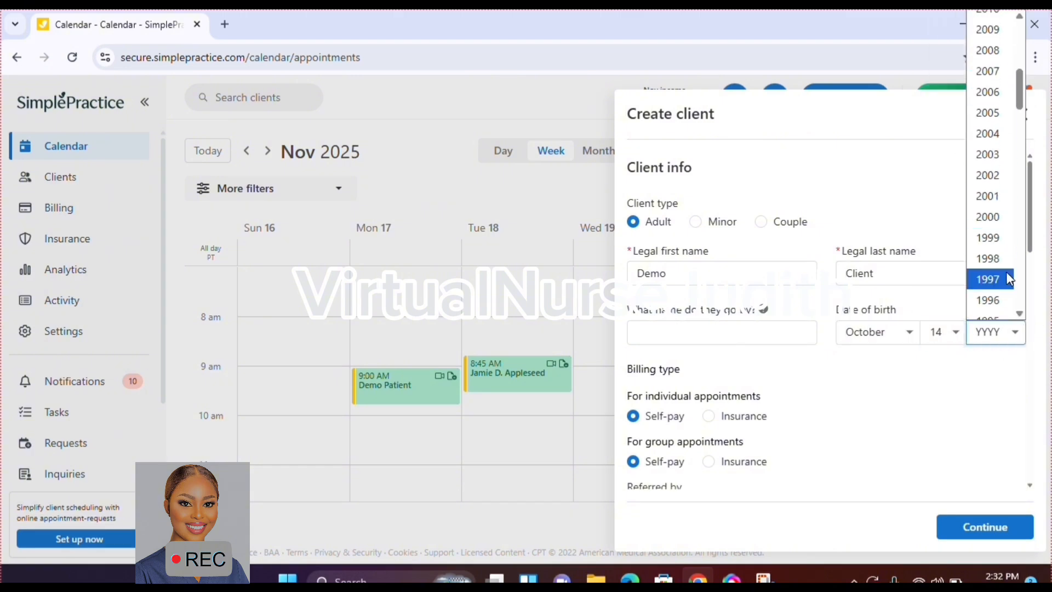
pyautogui.click(989, 277)
# Set the billing type for individual appointments to Insurance and the client status to Active
pyautogui.scroll(-3, 1034, 492)
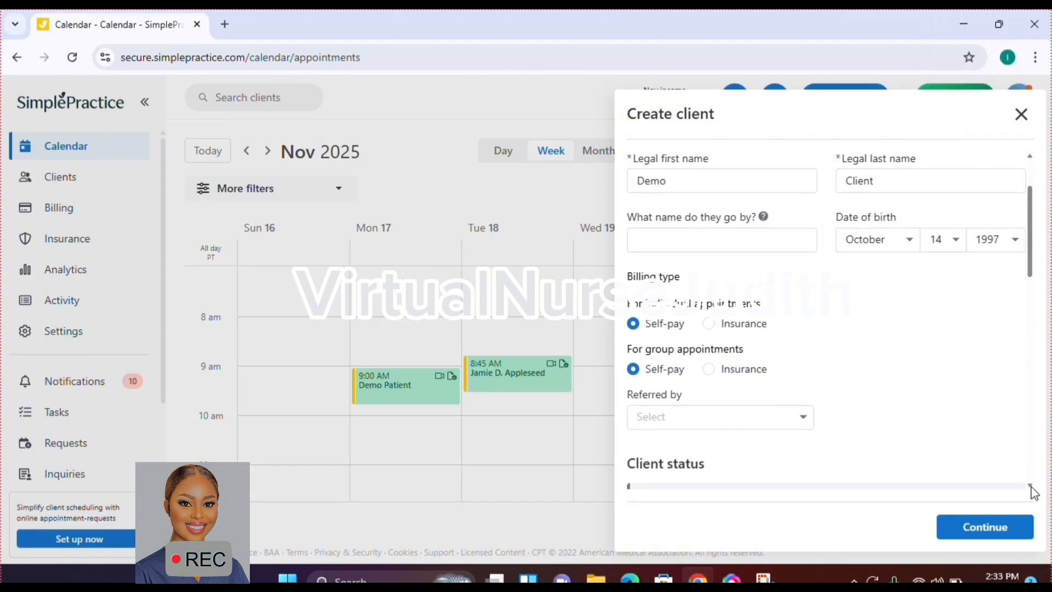
pyautogui.scroll(-2, 1034, 491)
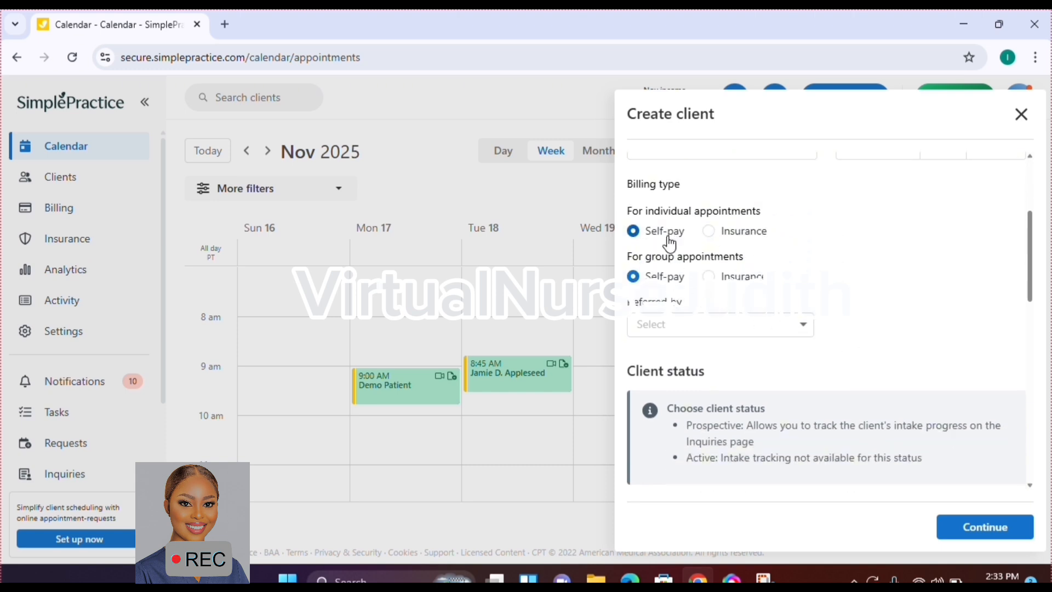
pyautogui.click(708, 233)
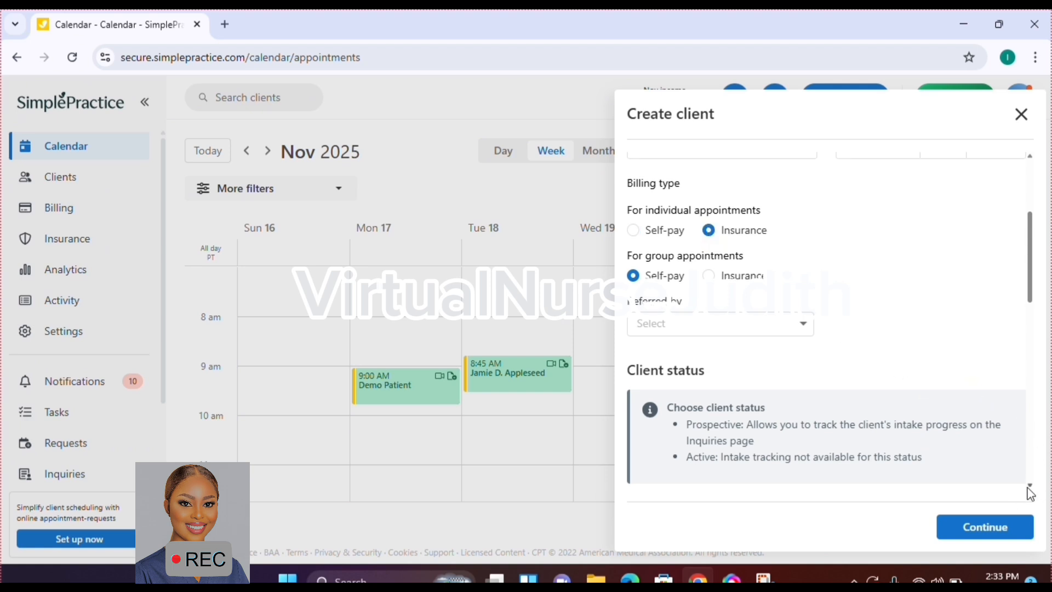
pyautogui.scroll(-3, 1029, 490)
pyautogui.scroll(-3, 1029, 491)
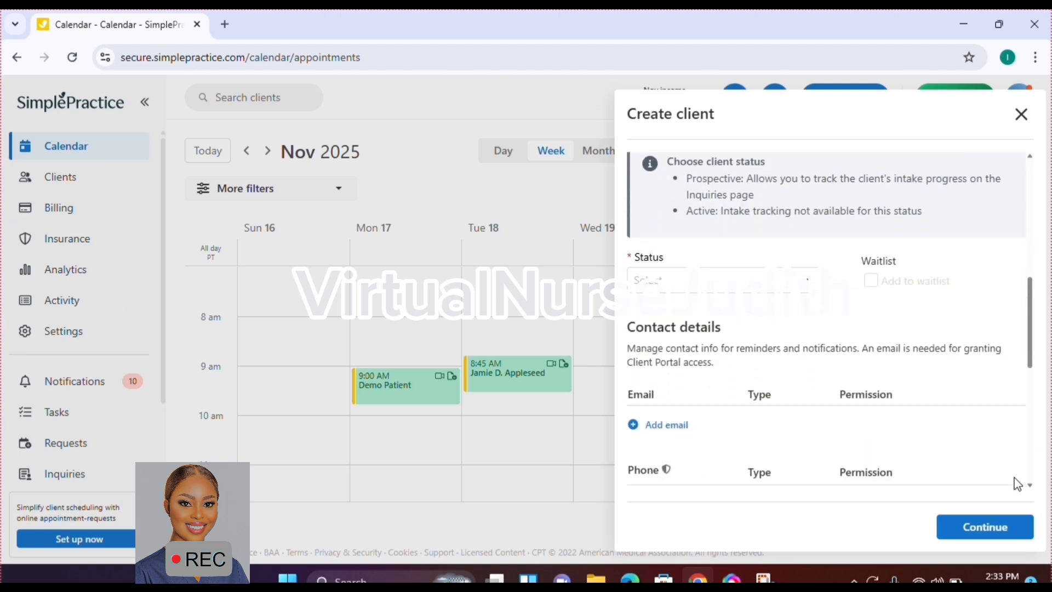
pyautogui.click(786, 290)
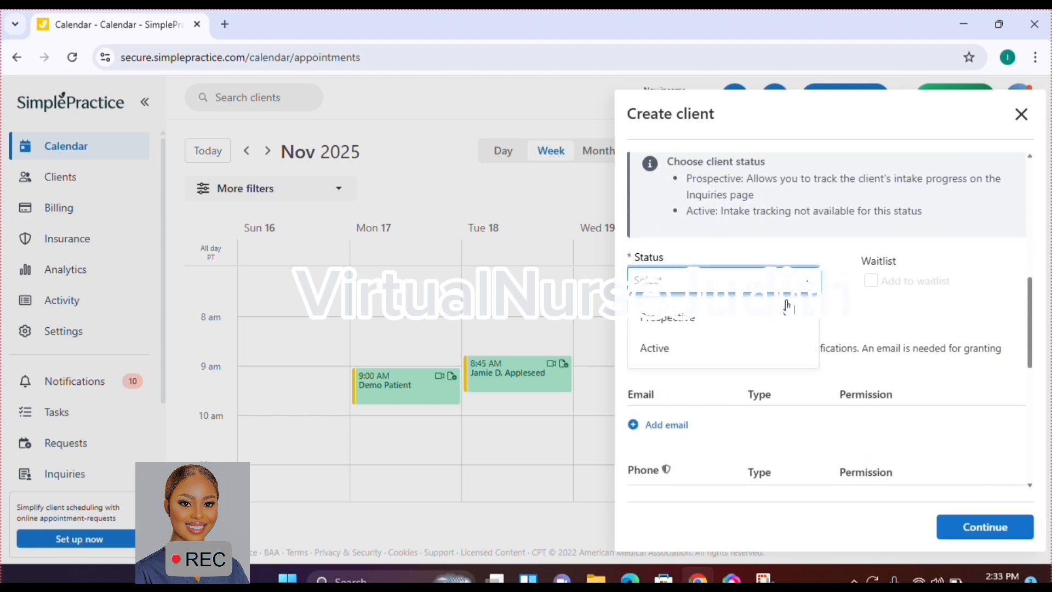
pyautogui.click(787, 351)
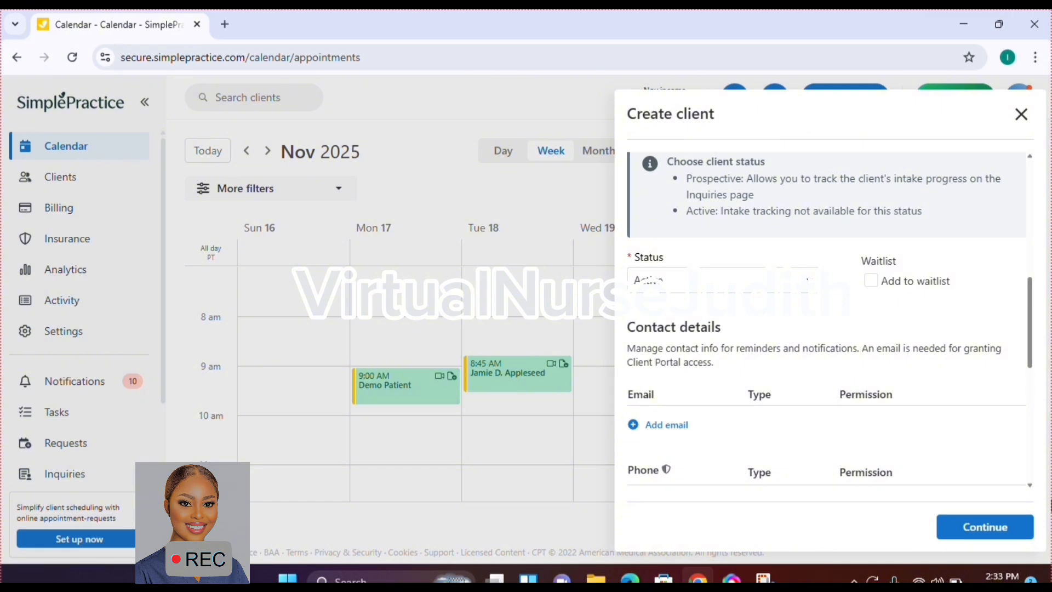
# Add an email entry to the contact details and get a disposable address from temp-mail.io in a new browser tab
pyautogui.scroll(-2, 1028, 493)
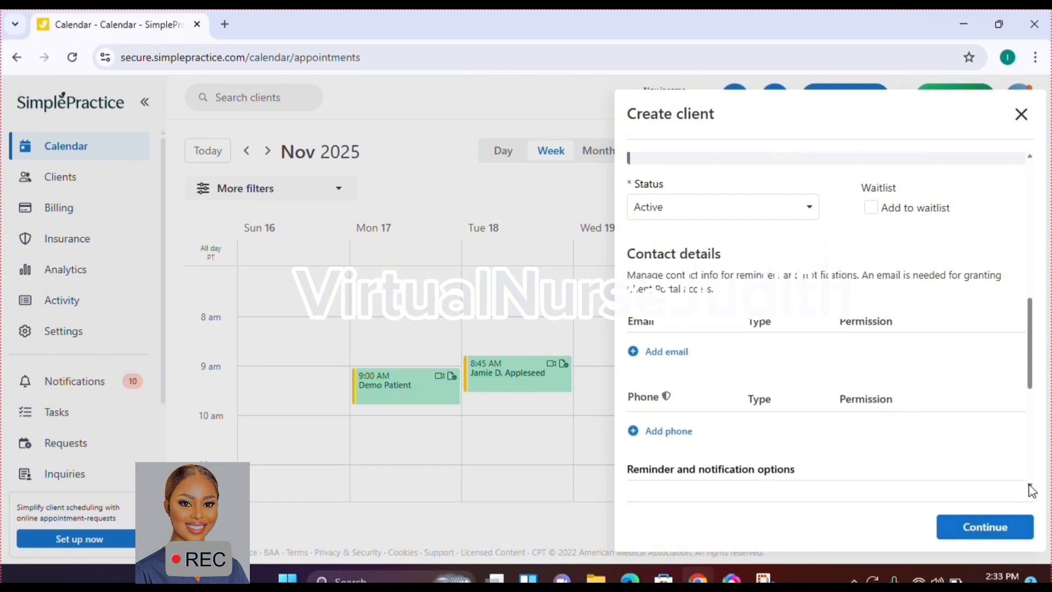
pyautogui.click(661, 331)
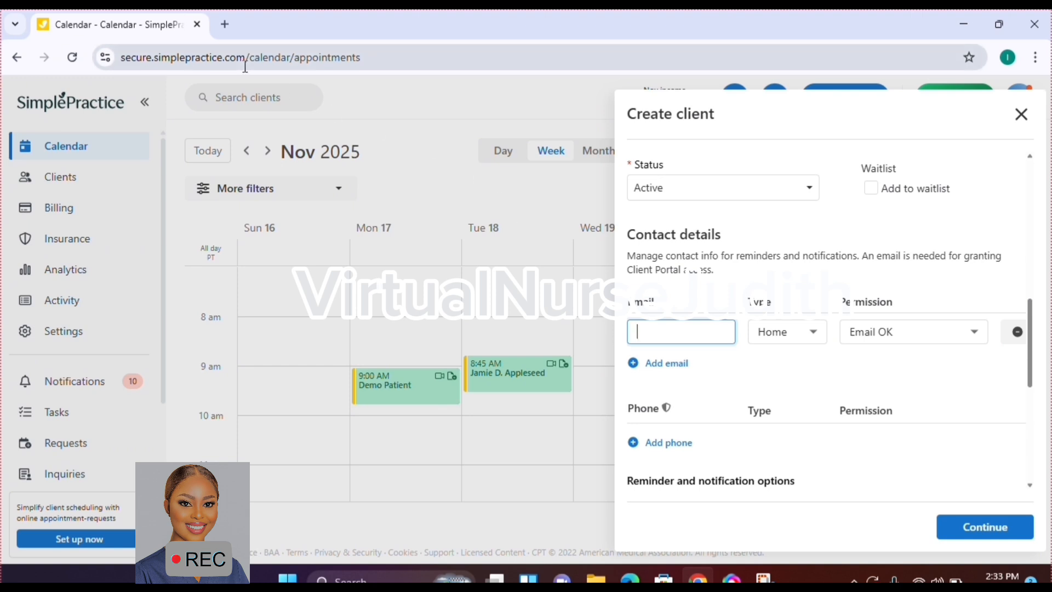
pyautogui.click(224, 25)
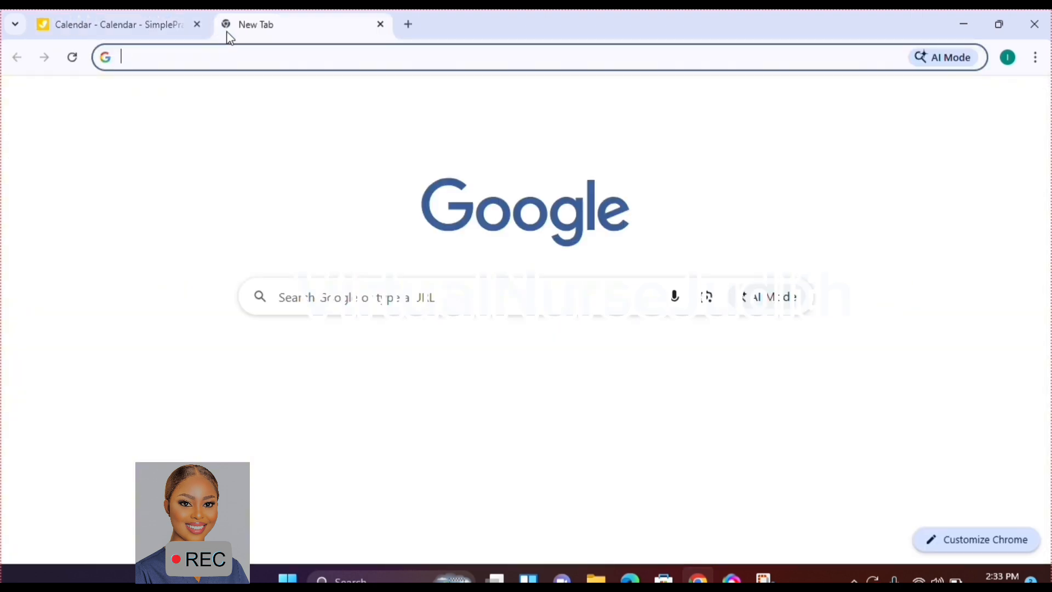
pyautogui.write('temp mail')
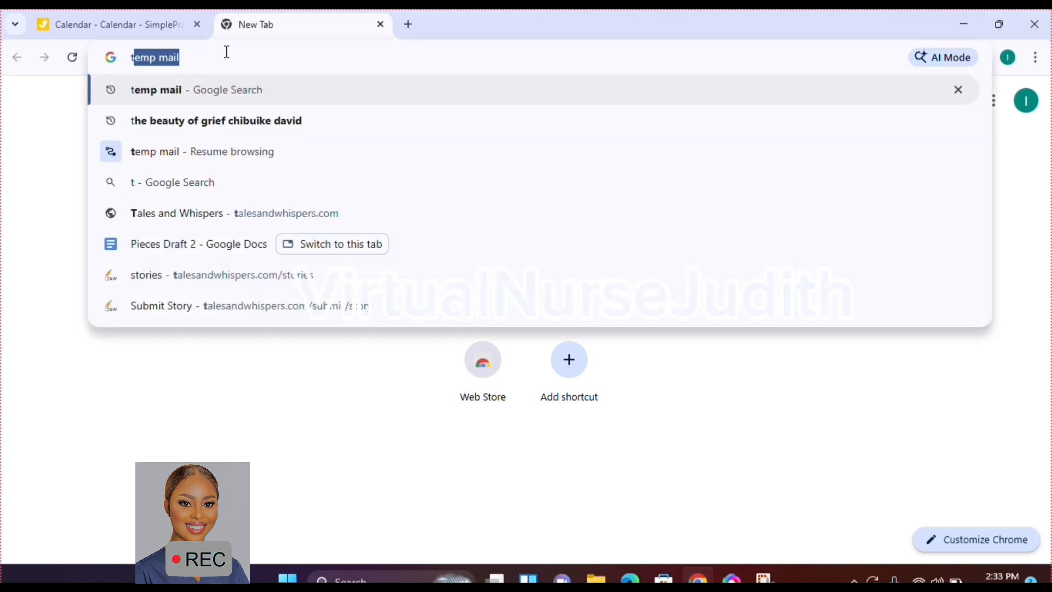
pyautogui.click(178, 96)
pyautogui.click(218, 270)
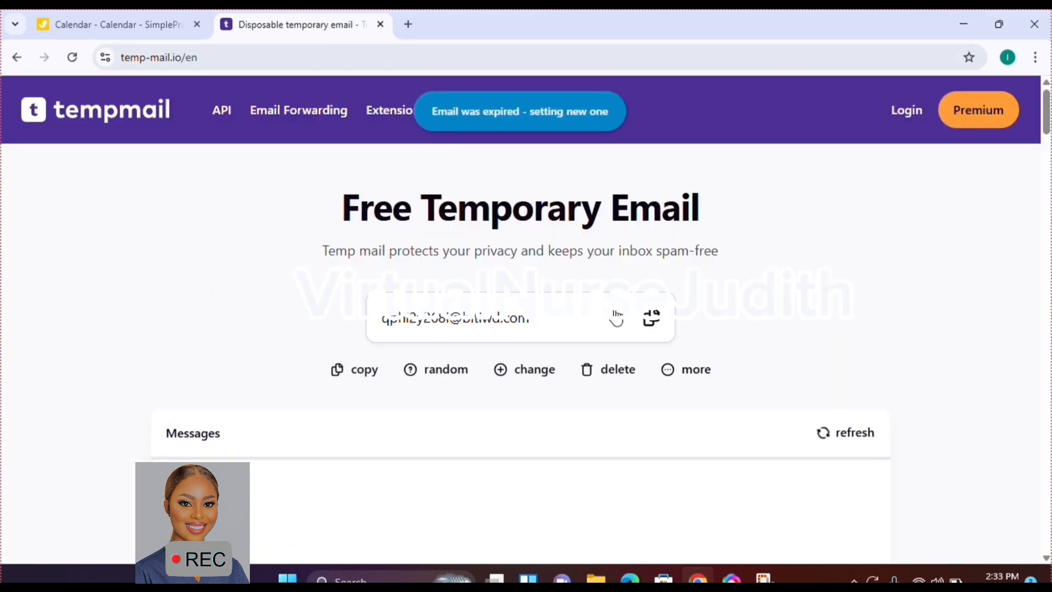
# Return to SimplePractice and paste the temporary address as the client's home email
pyautogui.click(183, 33)
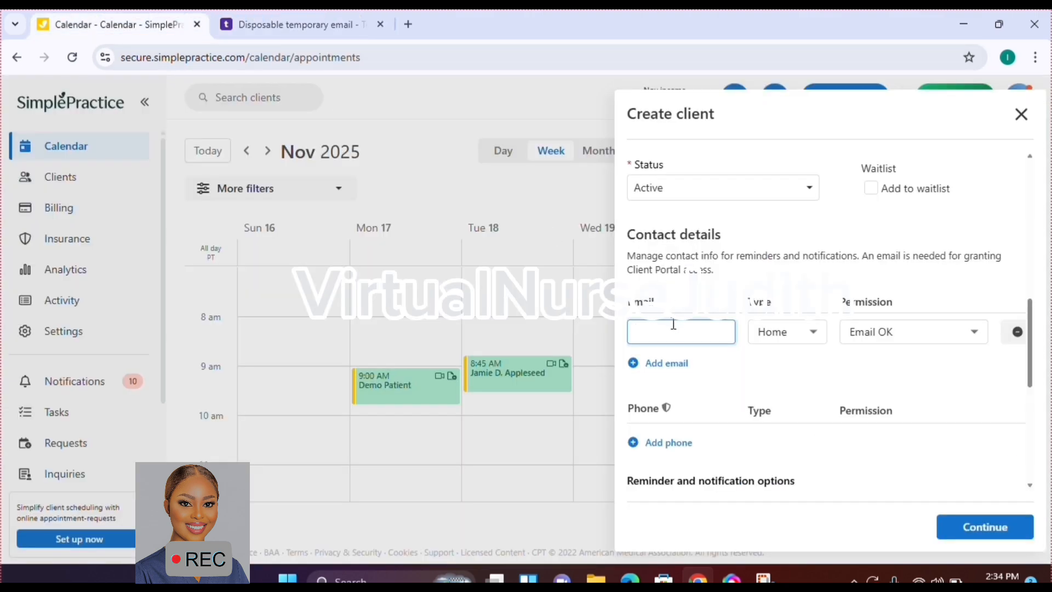
pyautogui.rightClick(650, 329)
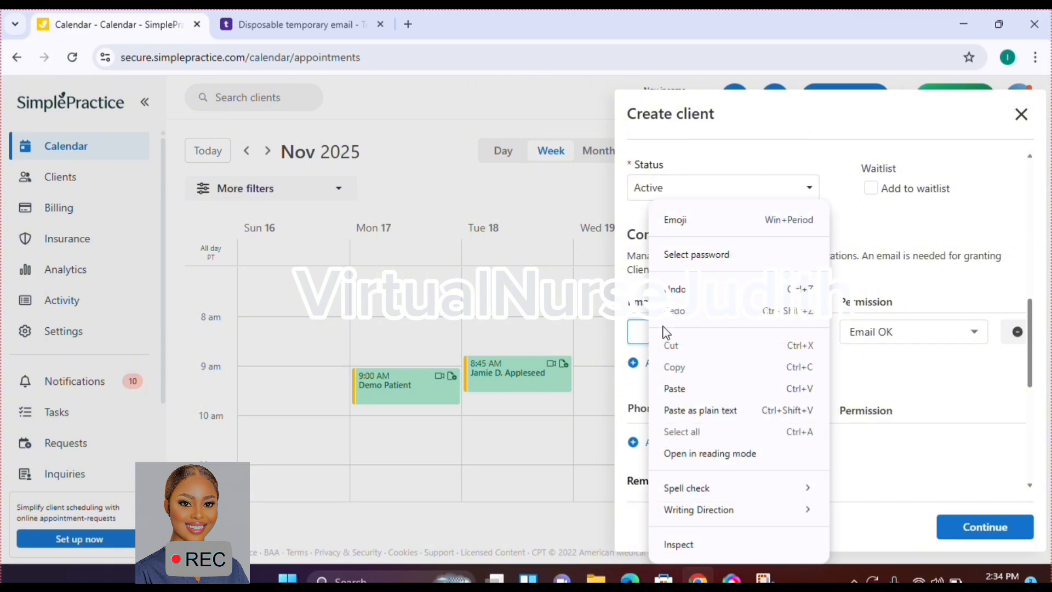
pyautogui.click(700, 389)
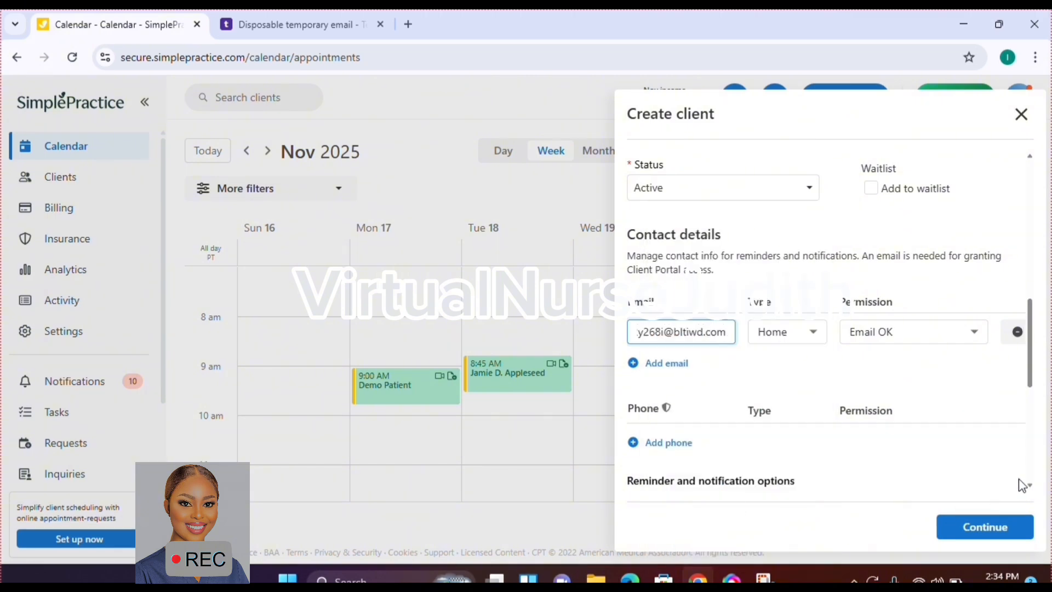
# Leave all reminder and notification options switched off and continue from the client form to the intake documents
pyautogui.scroll(-5, 1030, 491)
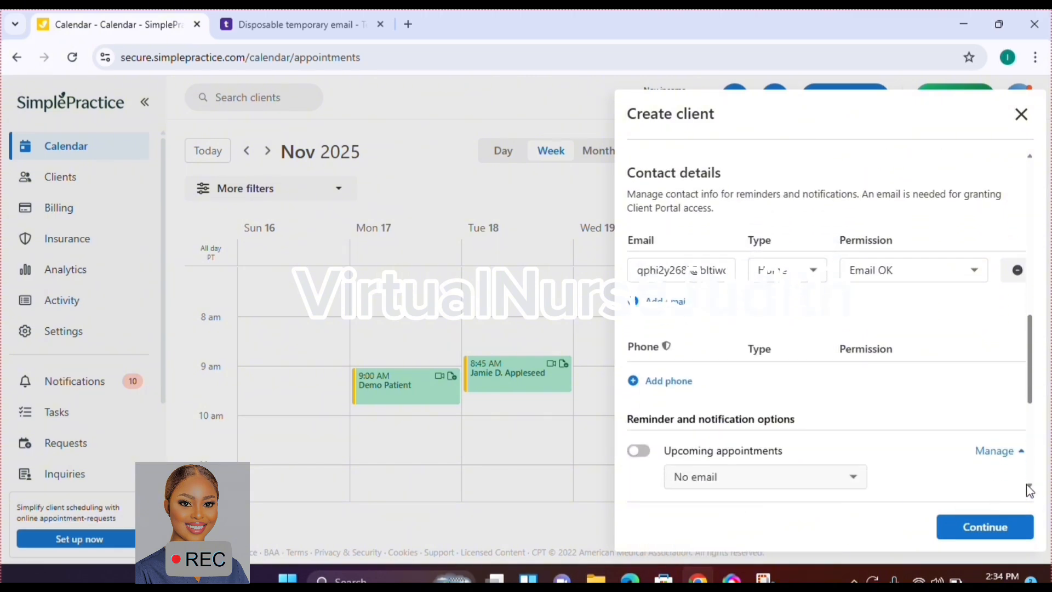
pyautogui.scroll(-1, 1029, 490)
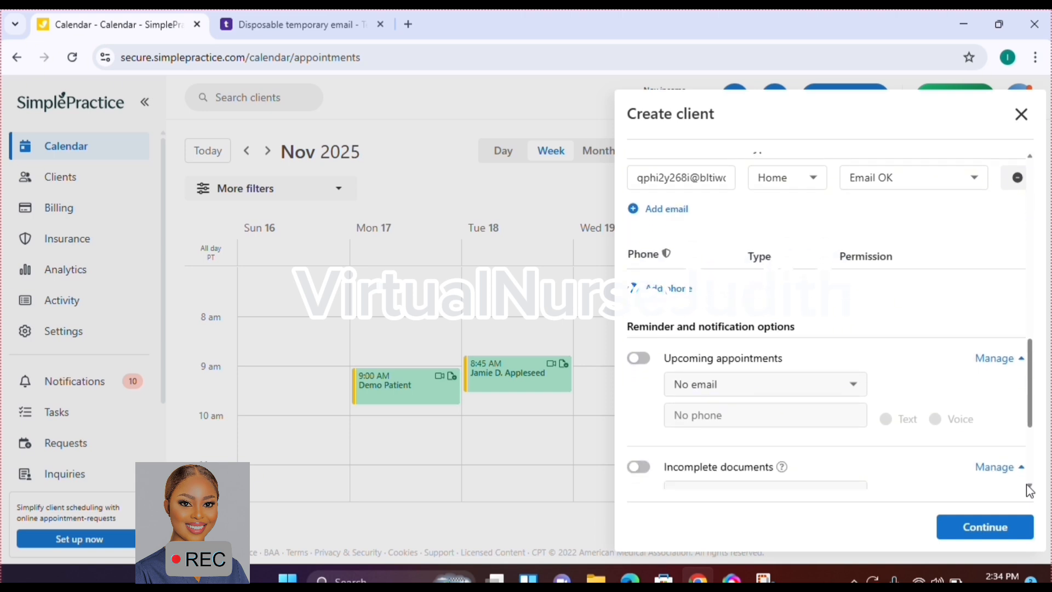
pyautogui.scroll(-6, 1030, 491)
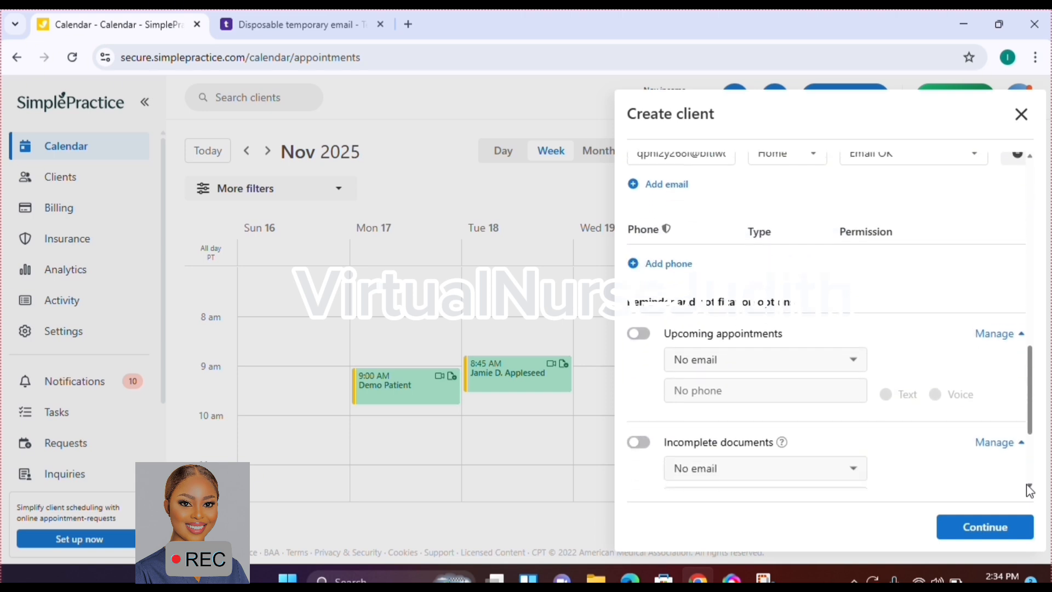
pyautogui.scroll(-2, 1029, 489)
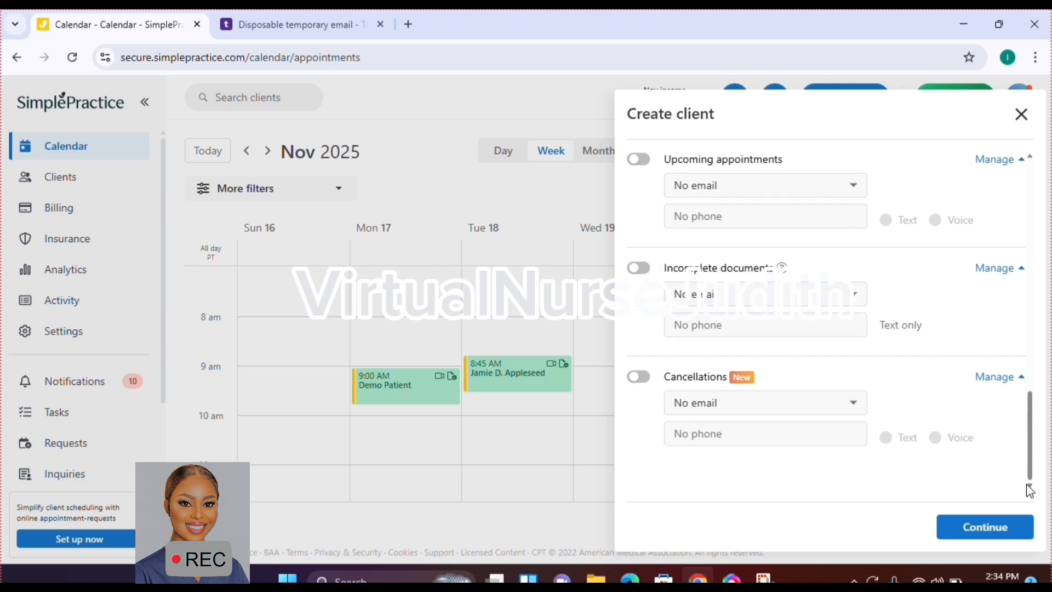
pyautogui.click(996, 528)
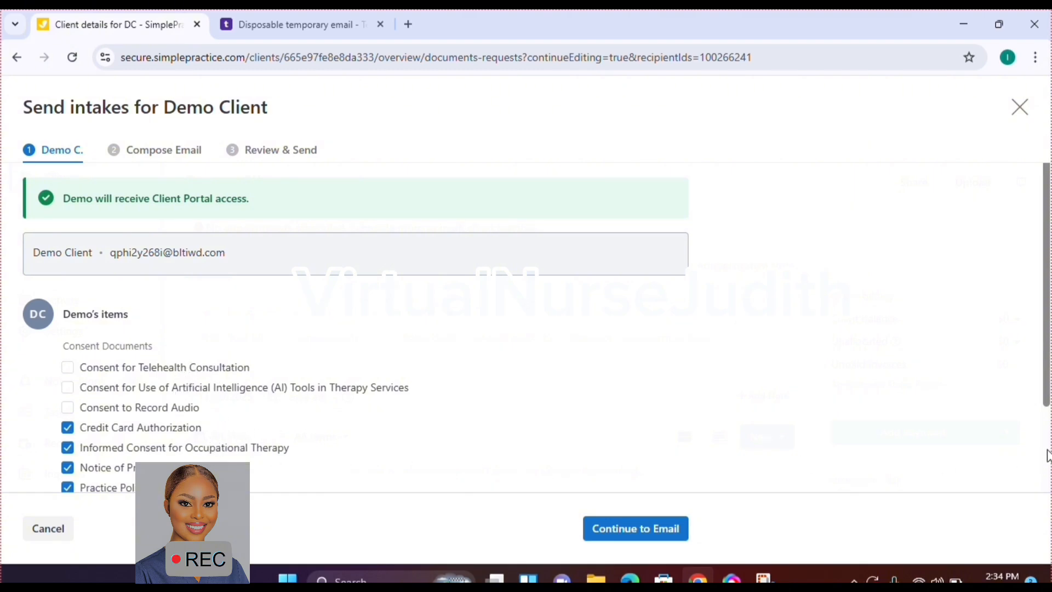
# Review the preselected intake documents and the email message, and share and send them to the client
pyautogui.scroll(-5, 1045, 451)
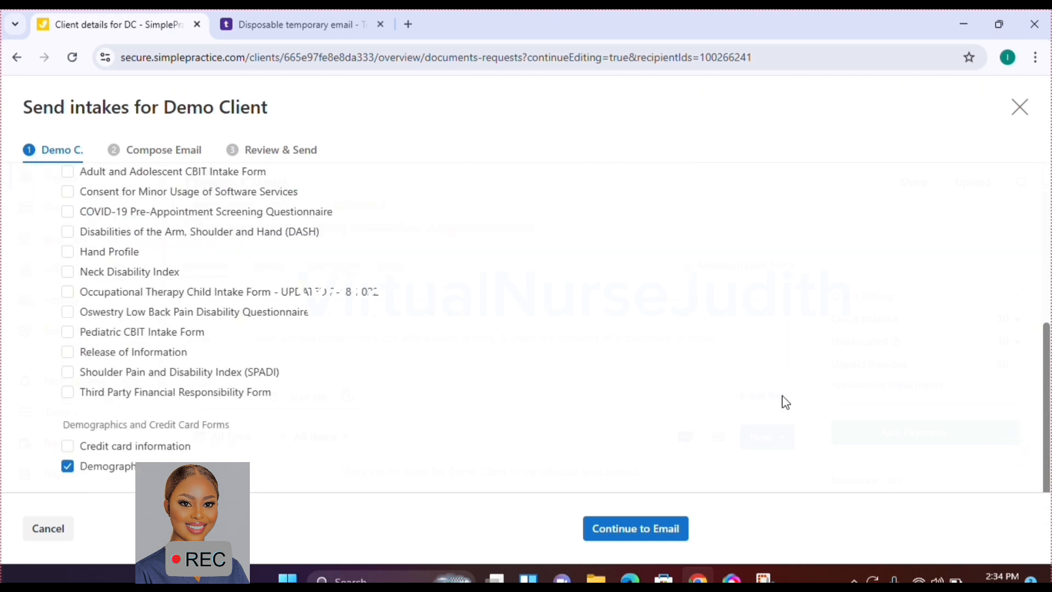
pyautogui.scroll(10, 1047, 247)
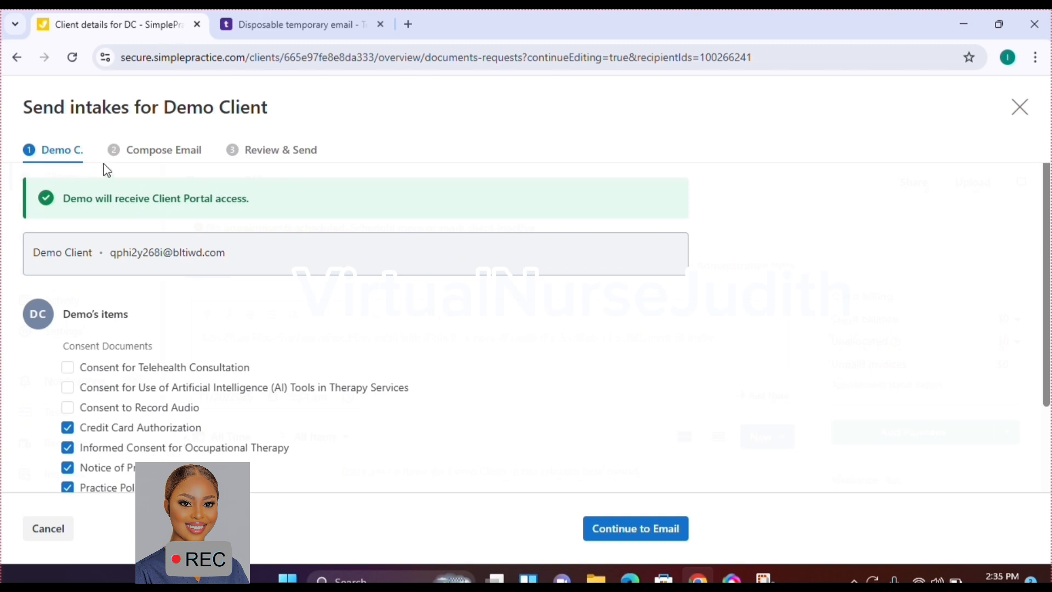
pyautogui.click(141, 159)
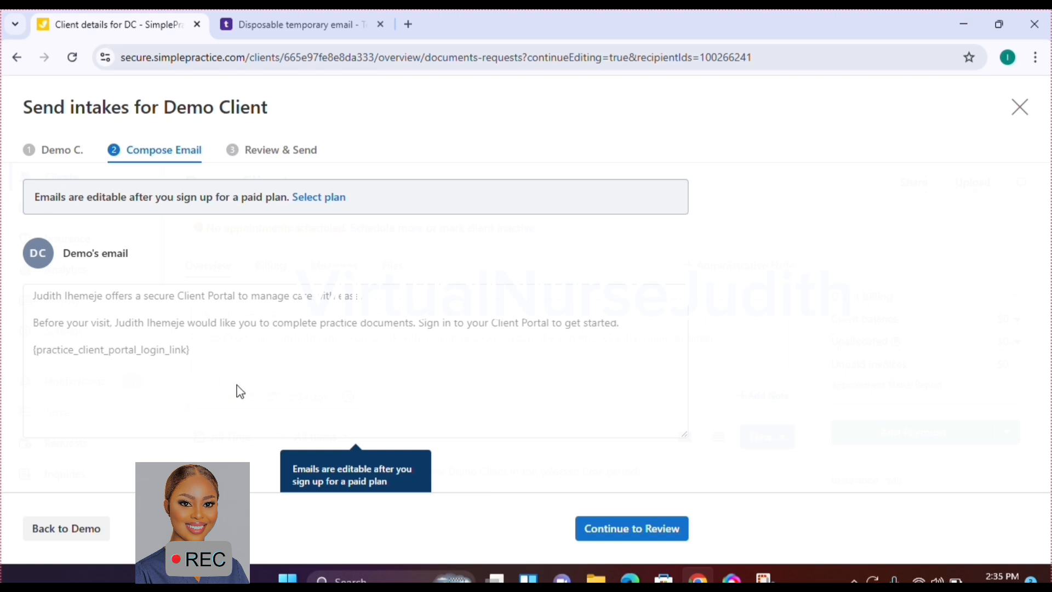
pyautogui.click(253, 155)
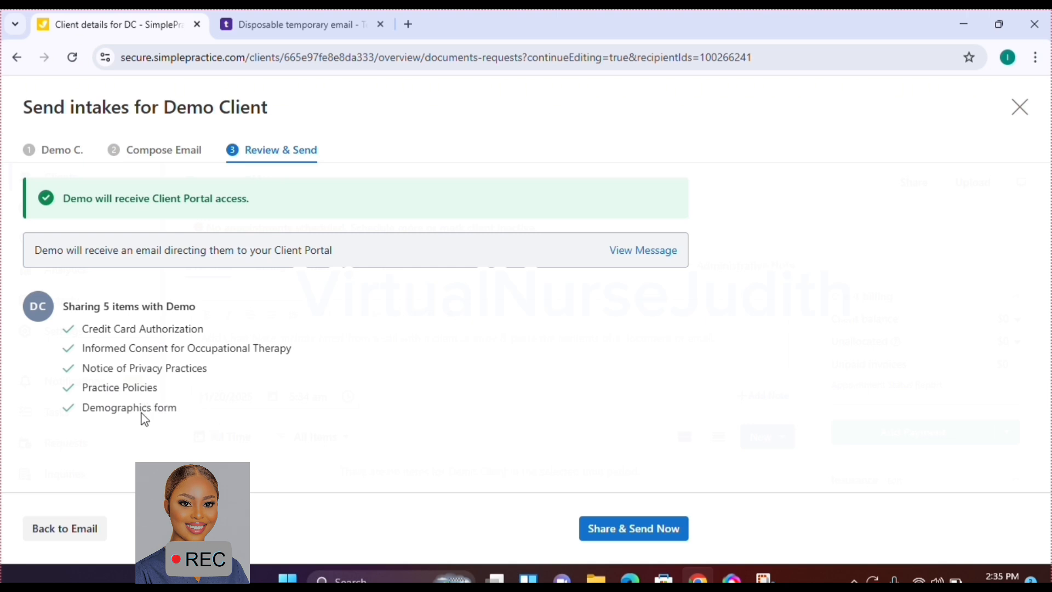
pyautogui.click(673, 532)
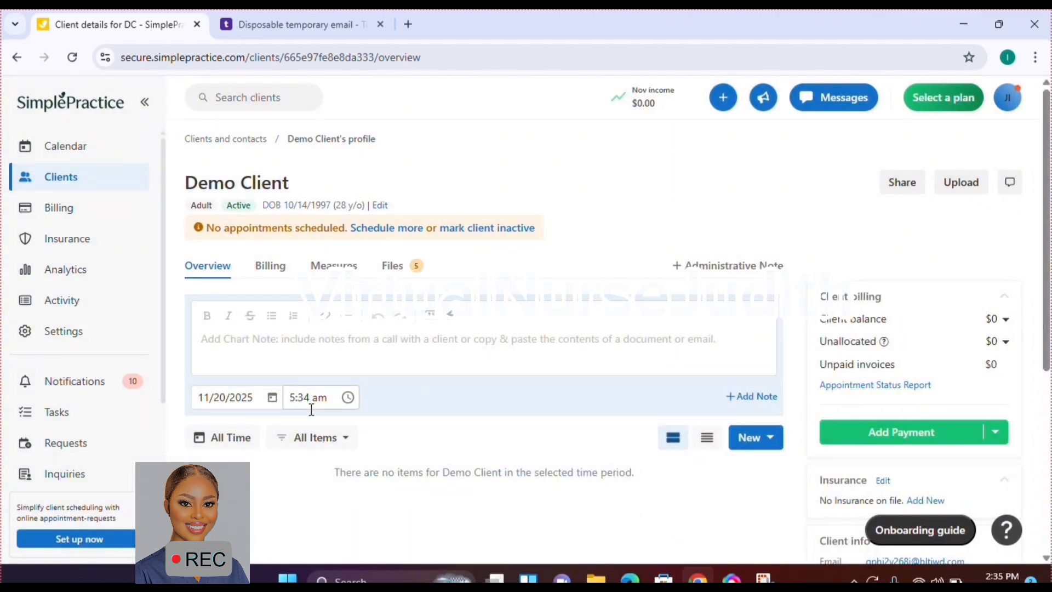
# Check the calendar, search the clients list for "demo" and open the Demo Client profile
pyautogui.click(102, 155)
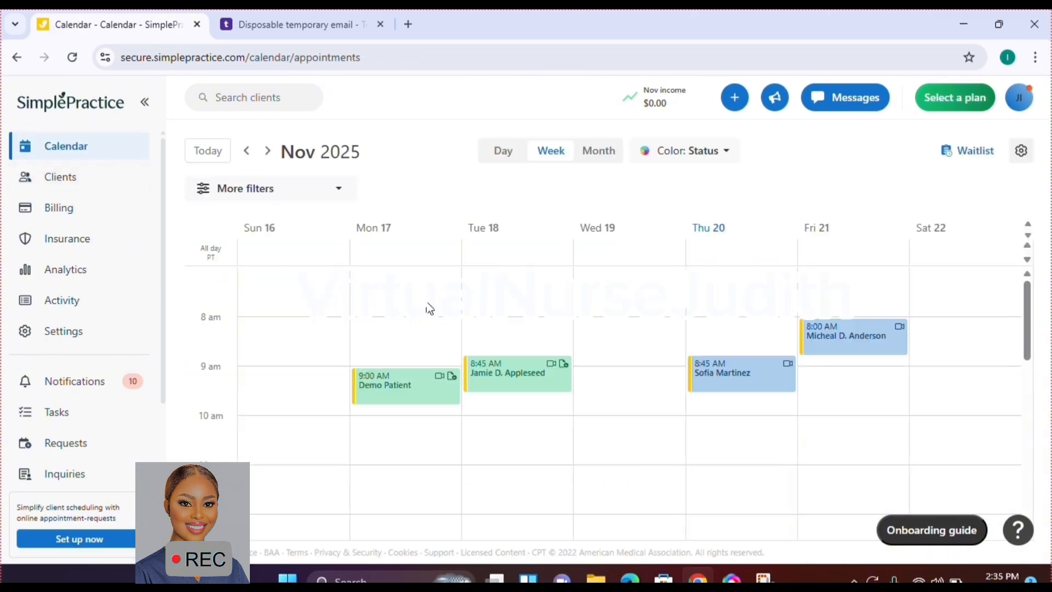
pyautogui.click(112, 186)
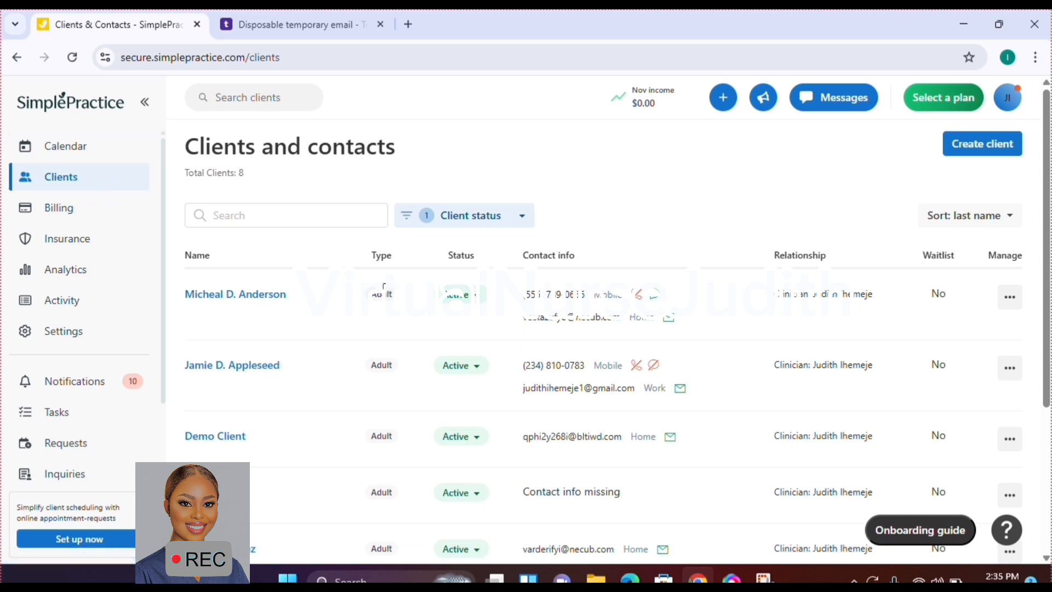
pyautogui.click(316, 209)
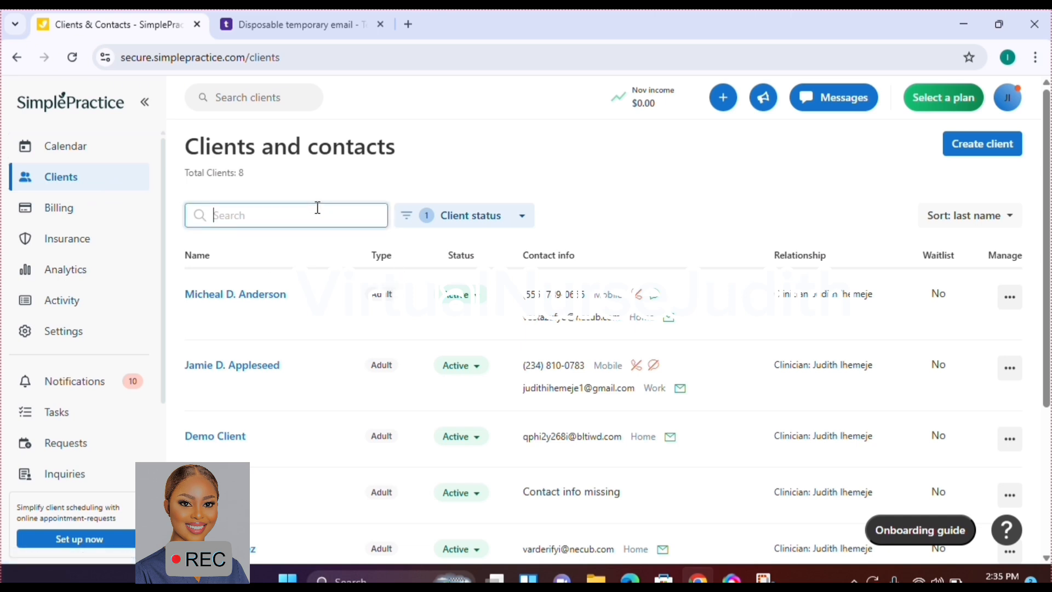
pyautogui.write('dem')
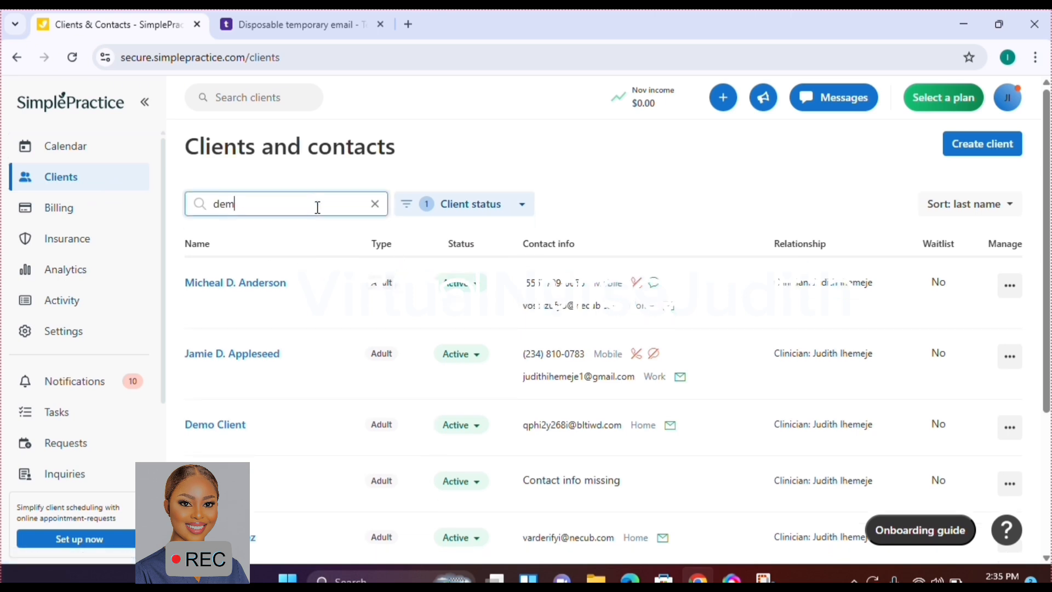
pyautogui.write('o')
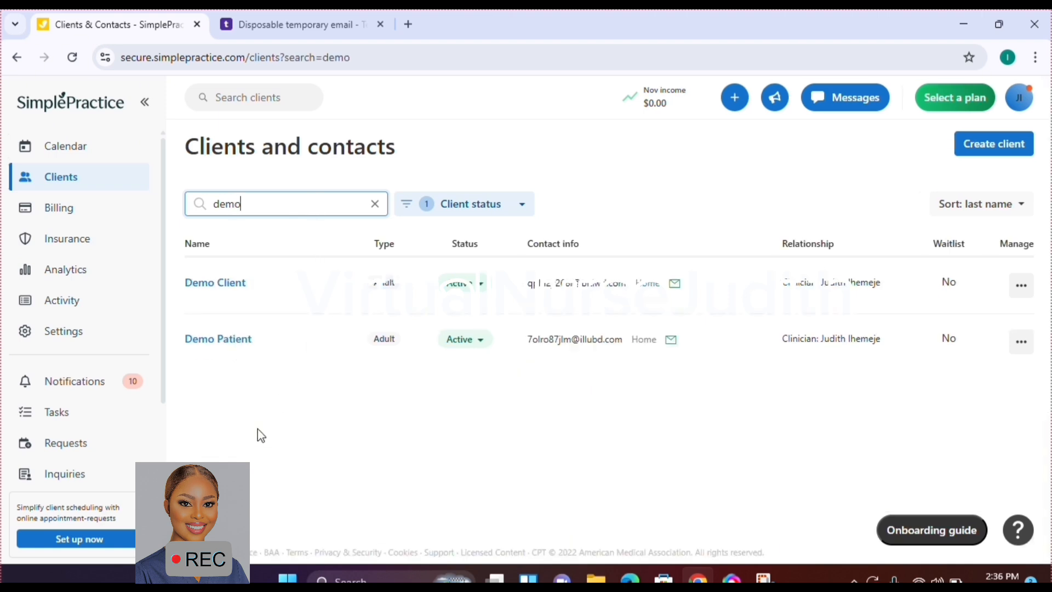
pyautogui.click(224, 284)
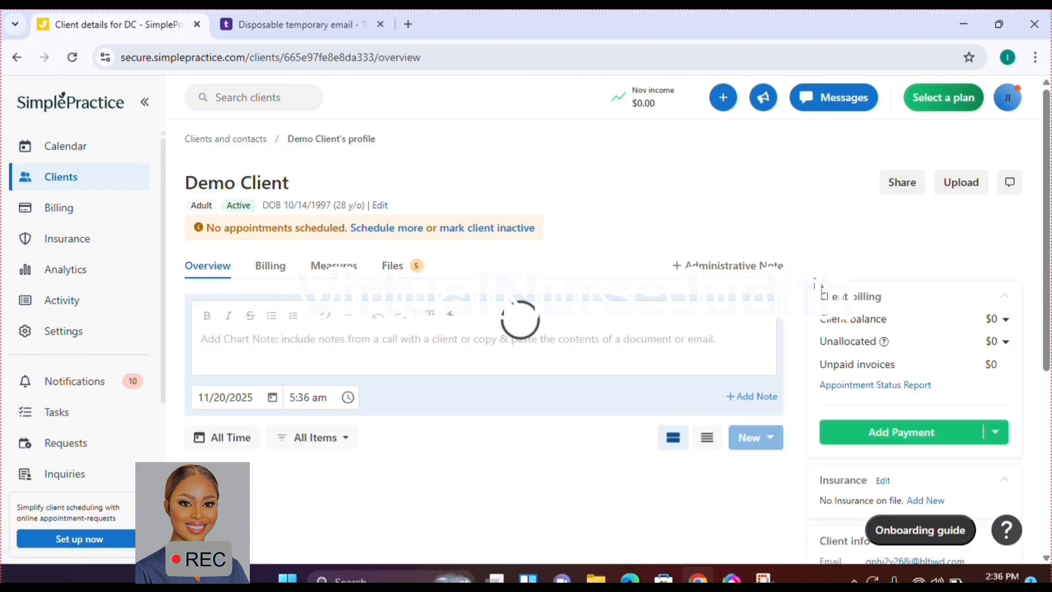
# Open Demo Client's details for editing and review the status, name, contact, reminder and demographic fields of the client info form
pyautogui.click(379, 208)
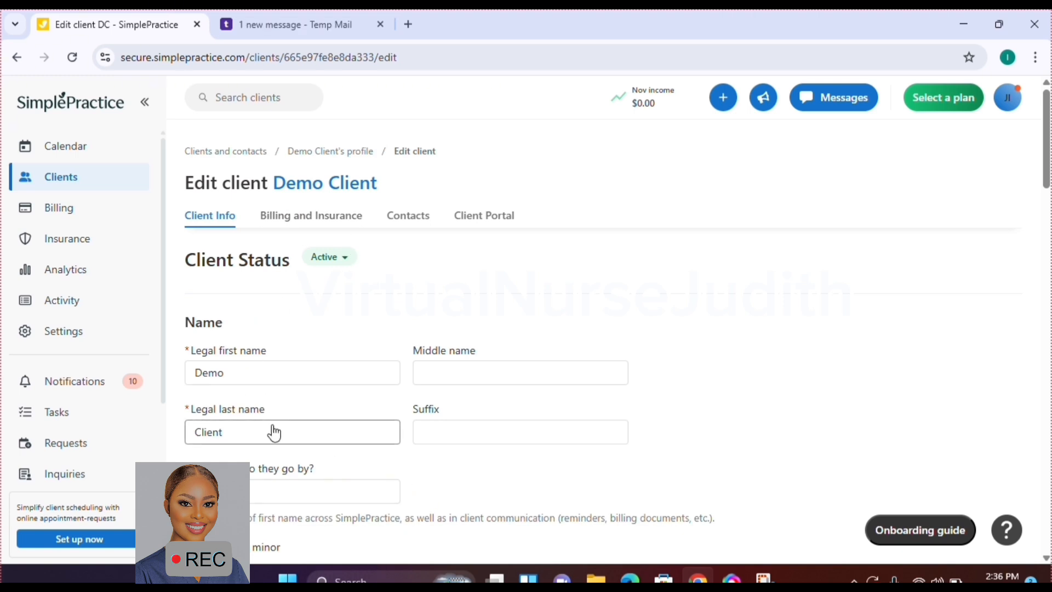
pyautogui.click(1048, 430)
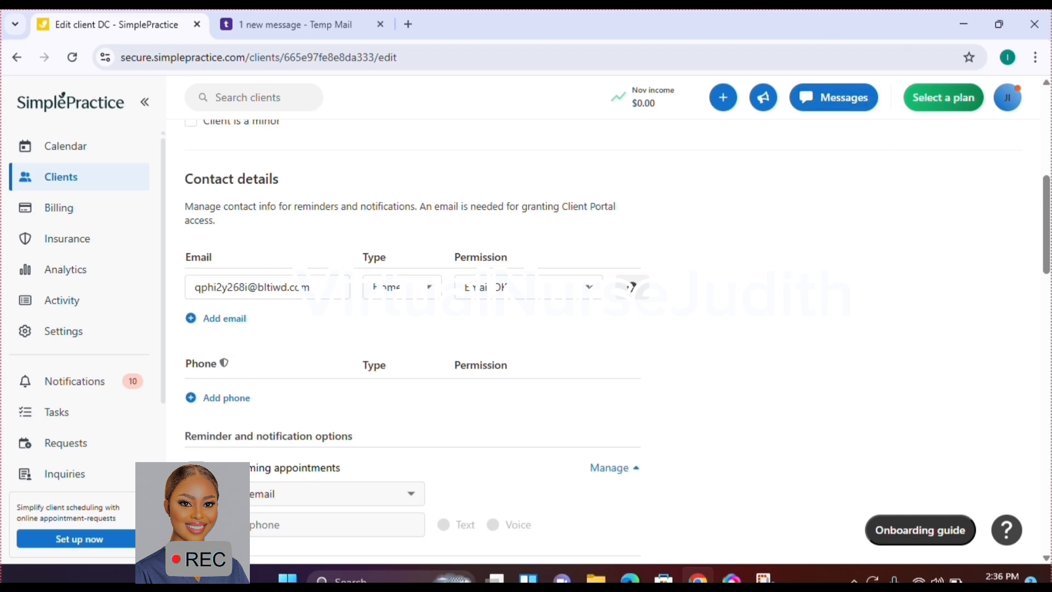
pyautogui.click(1048, 96)
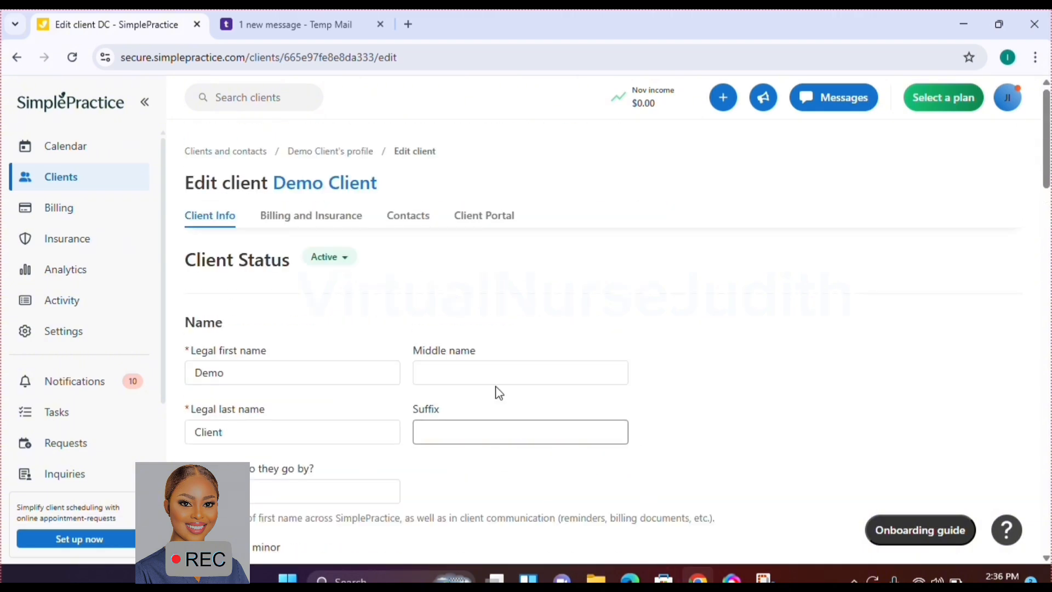
pyautogui.click(1050, 495)
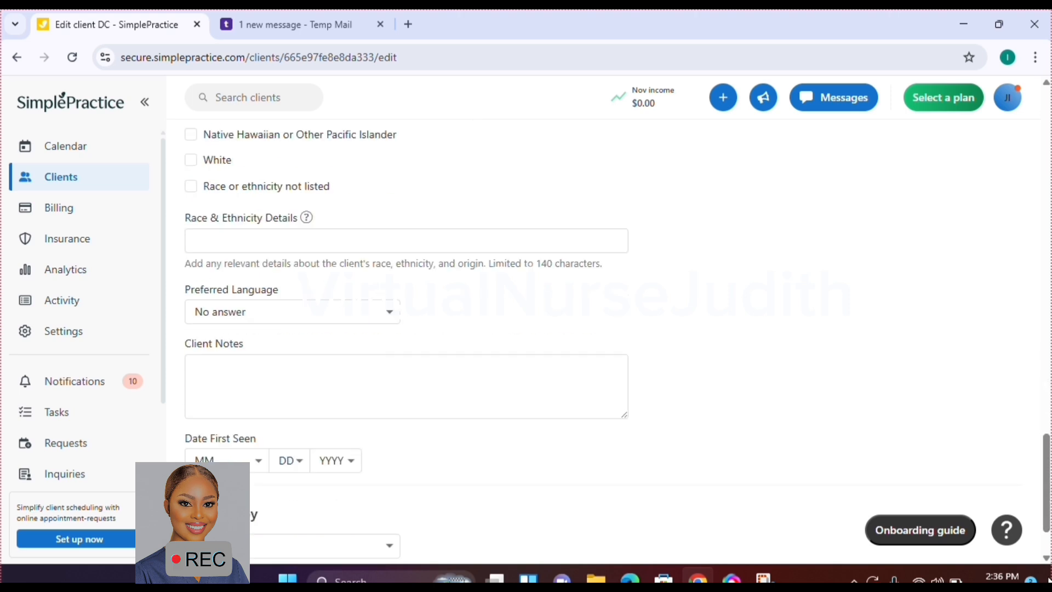
pyautogui.click(1049, 547)
pyautogui.click(1049, 156)
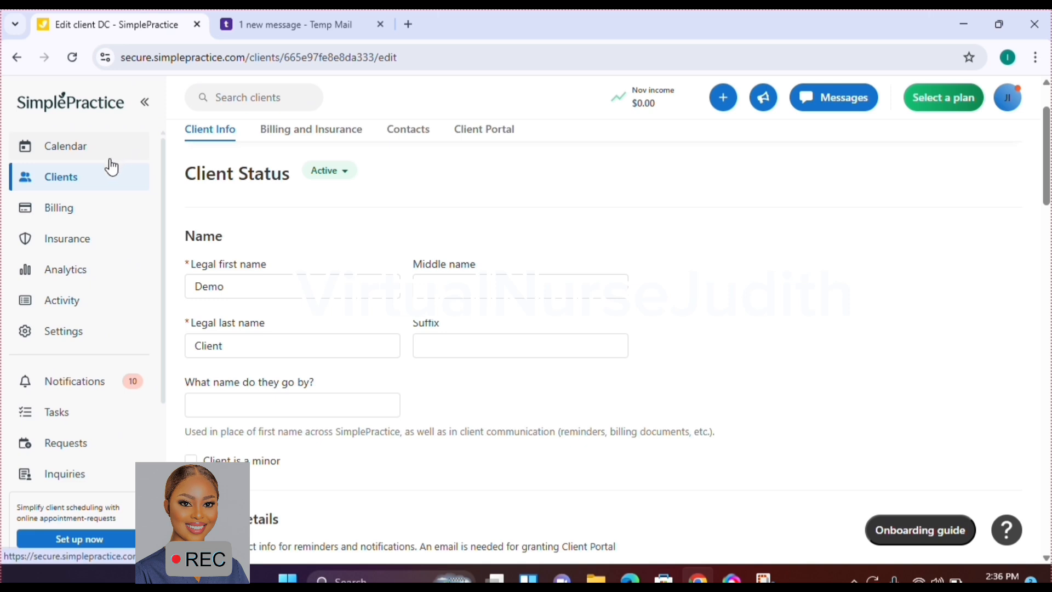
# Look over the weekly calendar and the clients list, and return to the calendar
pyautogui.click(126, 148)
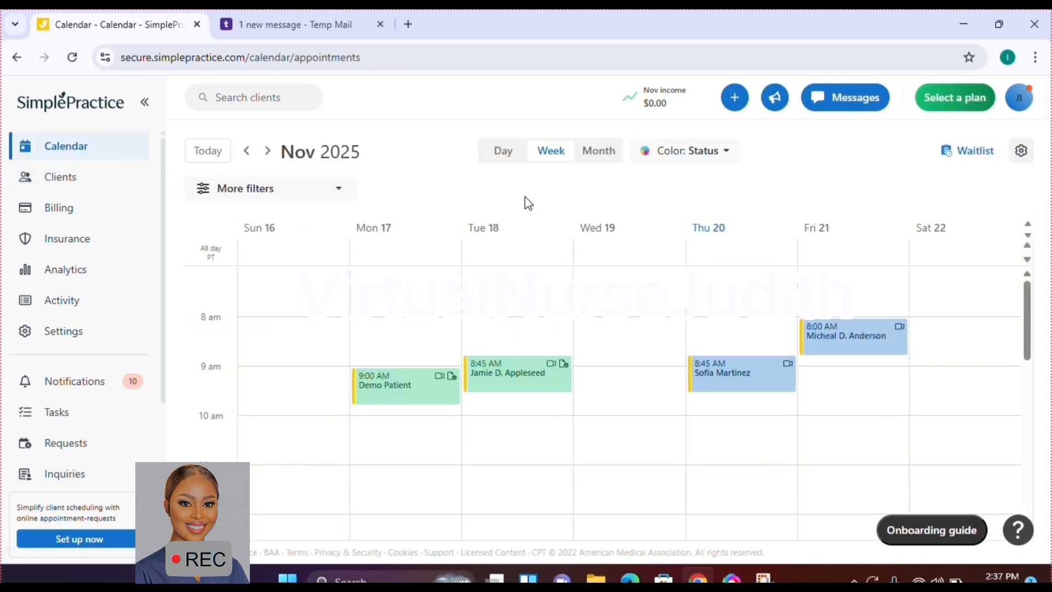
pyautogui.click(112, 187)
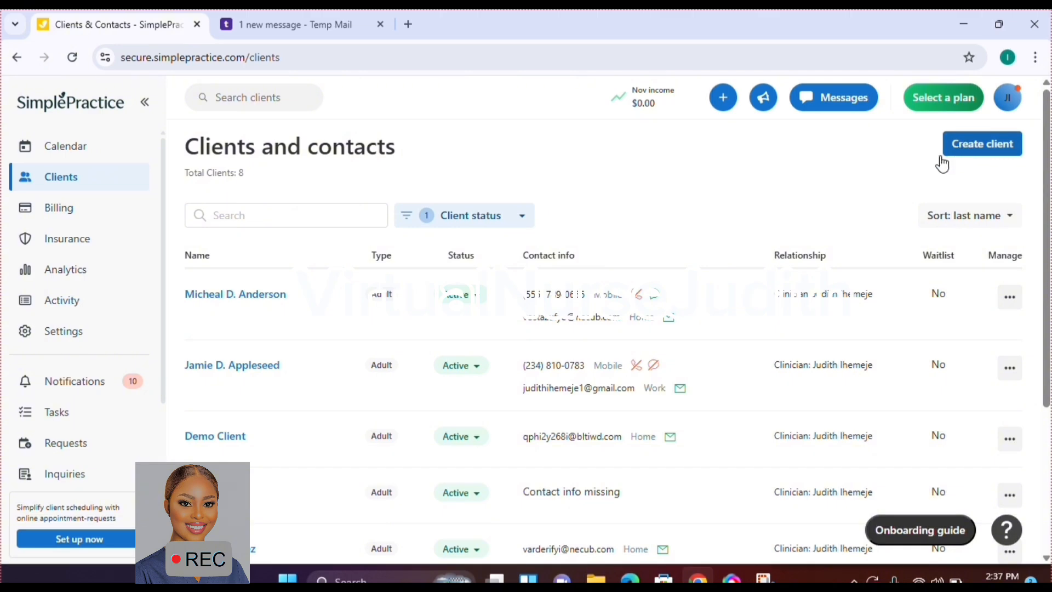
pyautogui.click(123, 151)
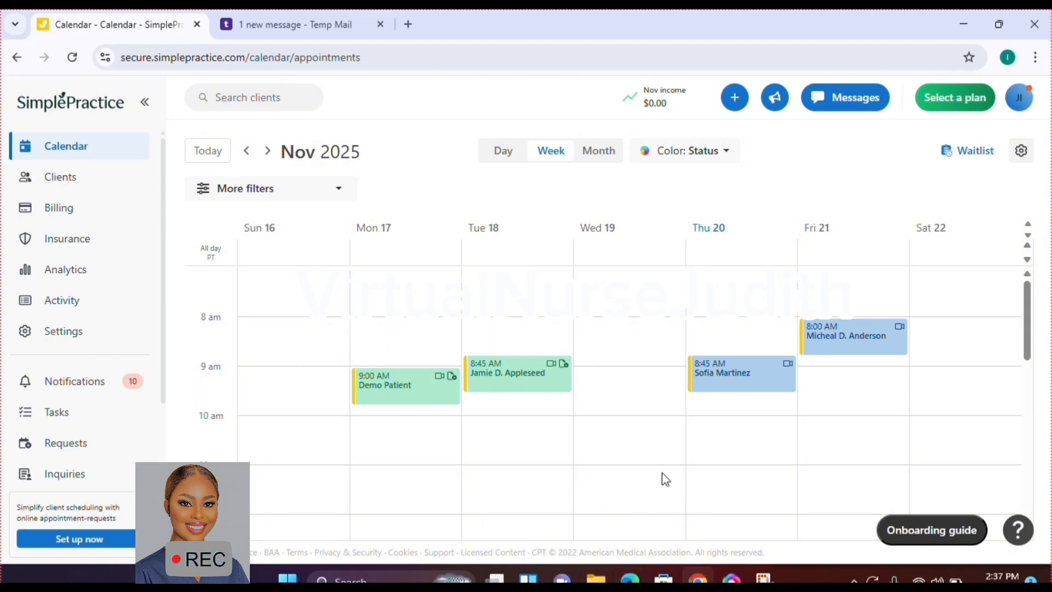
pyautogui.click(621, 374)
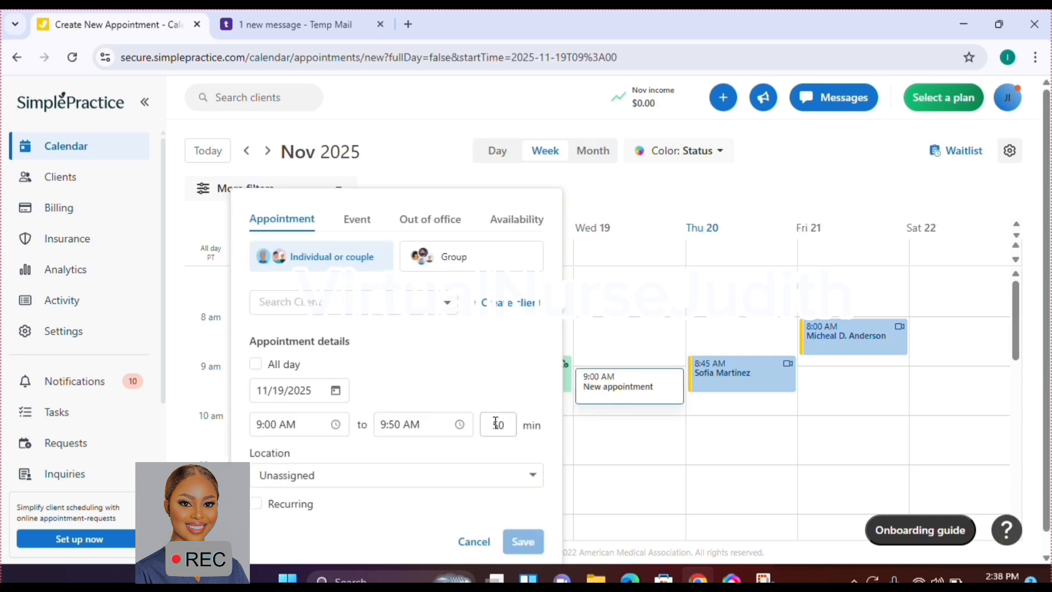
pyautogui.click(675, 342)
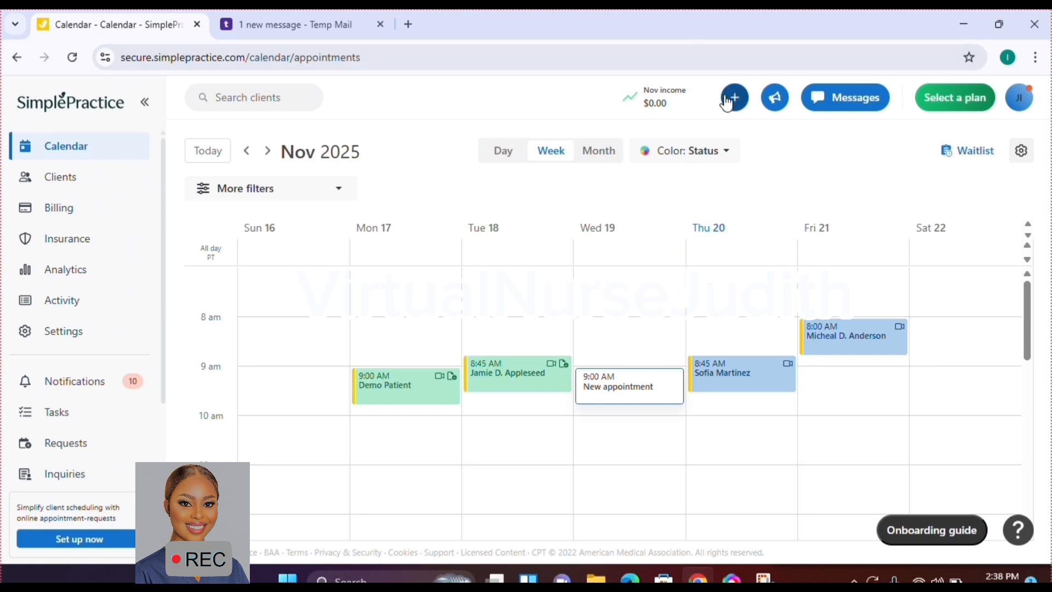
pyautogui.click(745, 109)
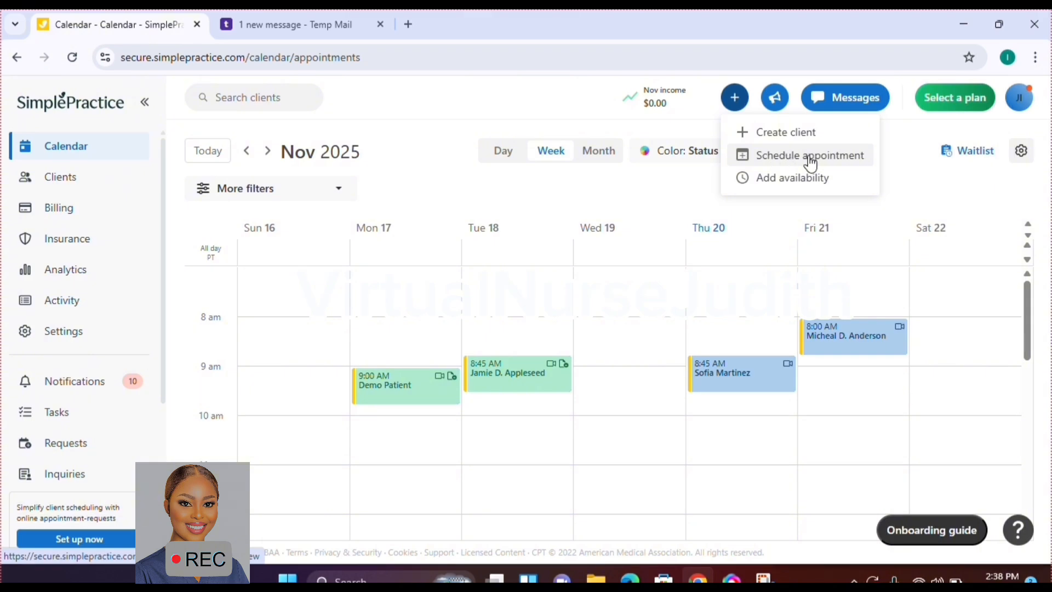
pyautogui.click(623, 350)
# Start a new individual appointment on Wednesday, November 19 at 8:45 AM and choose Demo Client for it
pyautogui.click(616, 364)
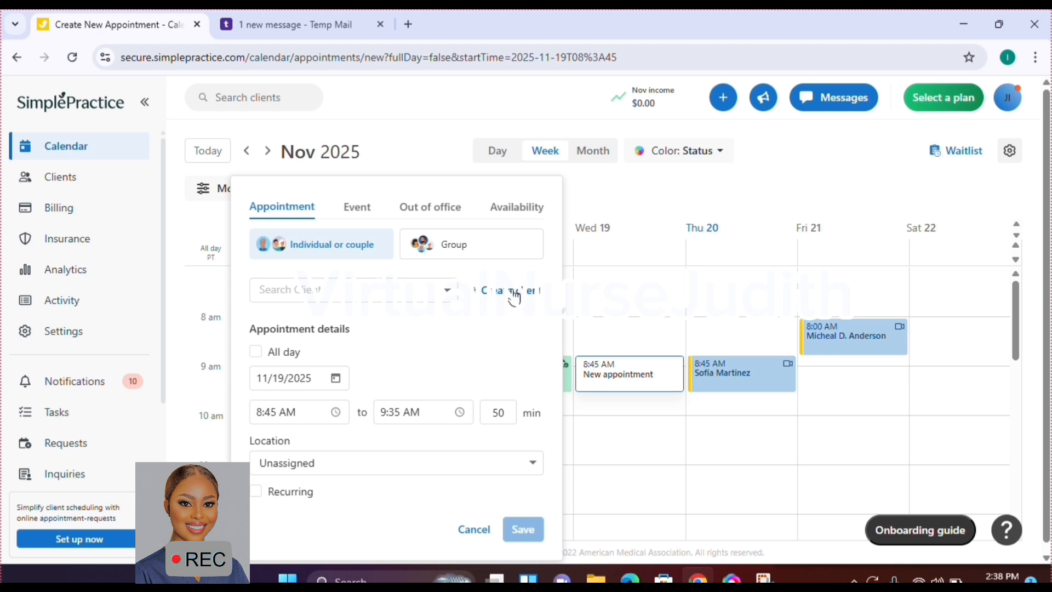
pyautogui.click(326, 299)
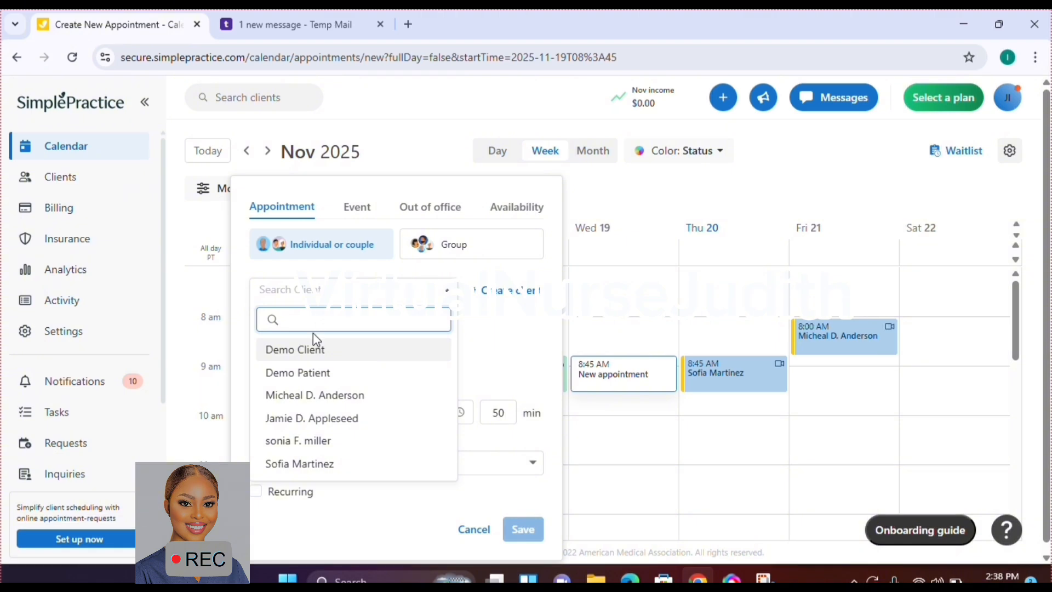
pyautogui.click(302, 352)
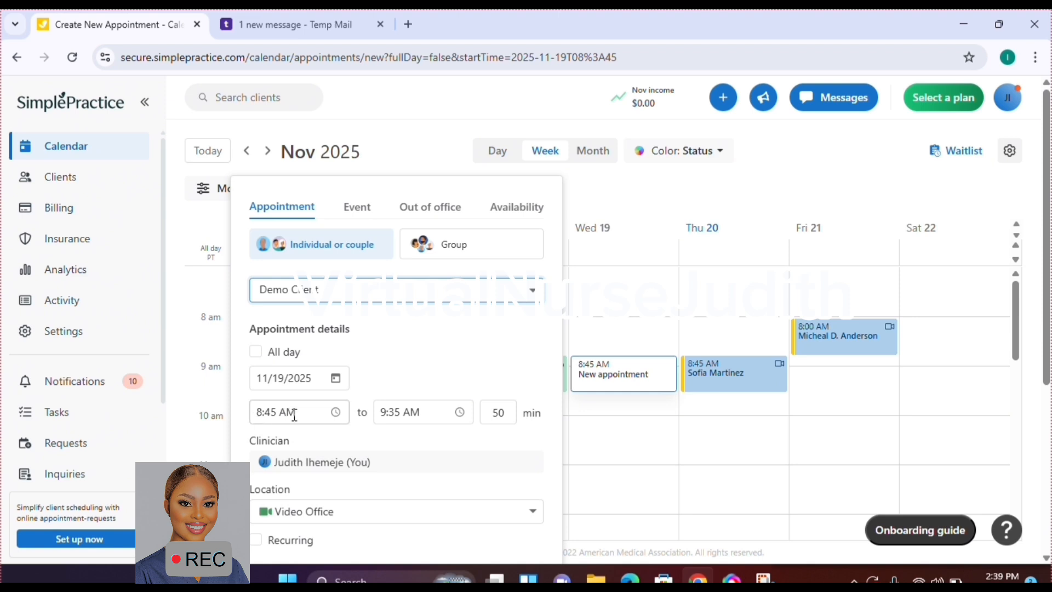
# Set the appointment's start time to 9:00 AM and keep its 50-minute duration
pyautogui.click(334, 413)
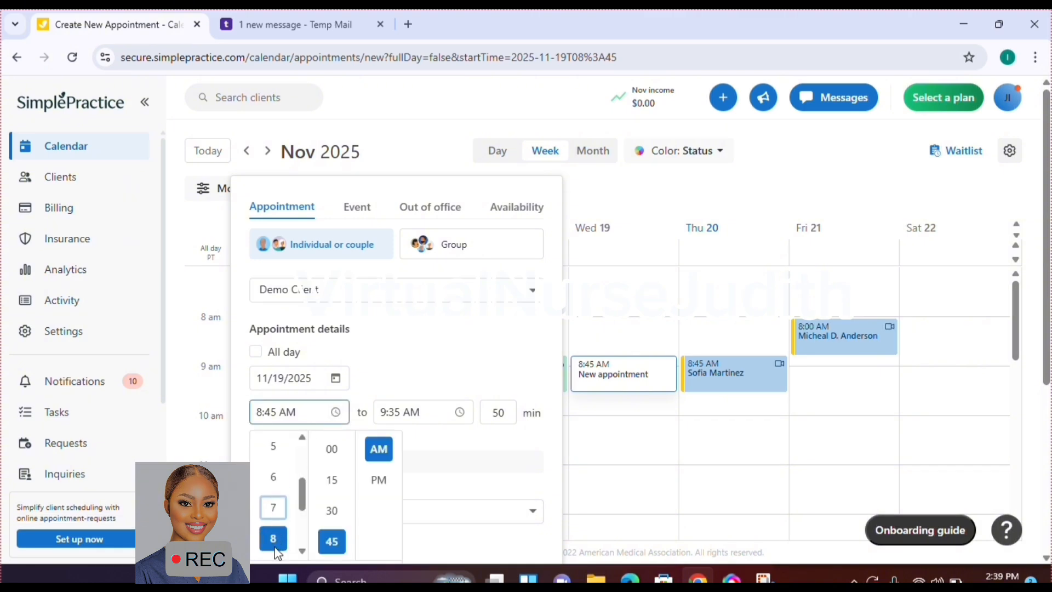
pyautogui.click(302, 550)
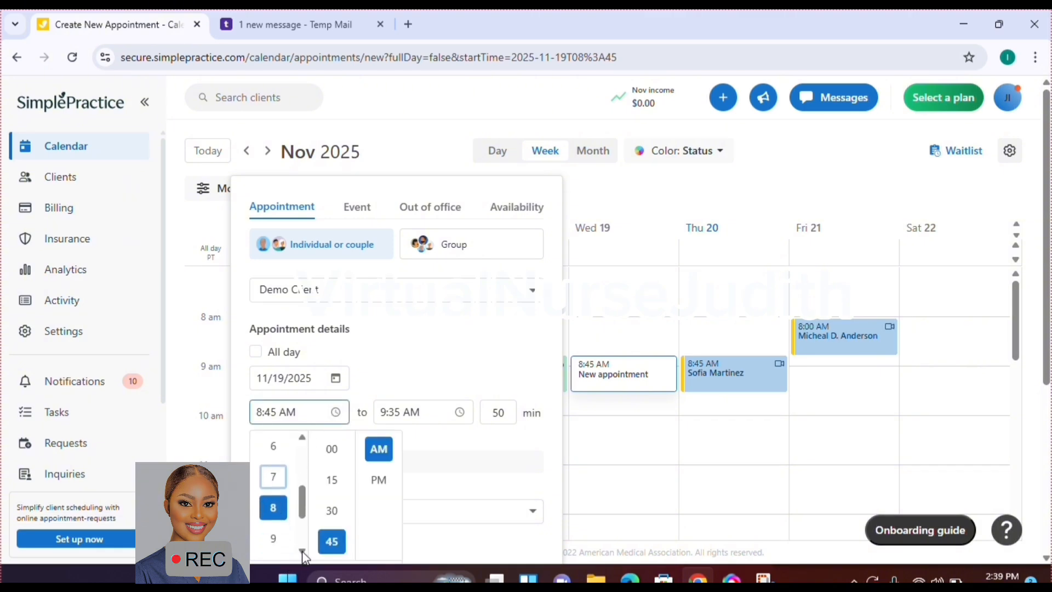
pyautogui.click(273, 538)
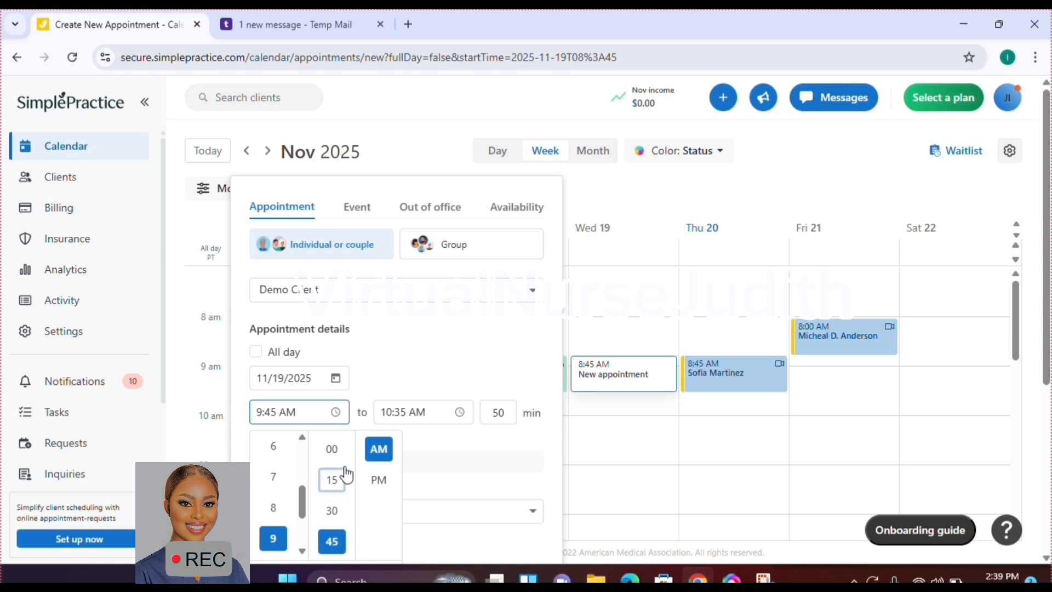
pyautogui.click(333, 450)
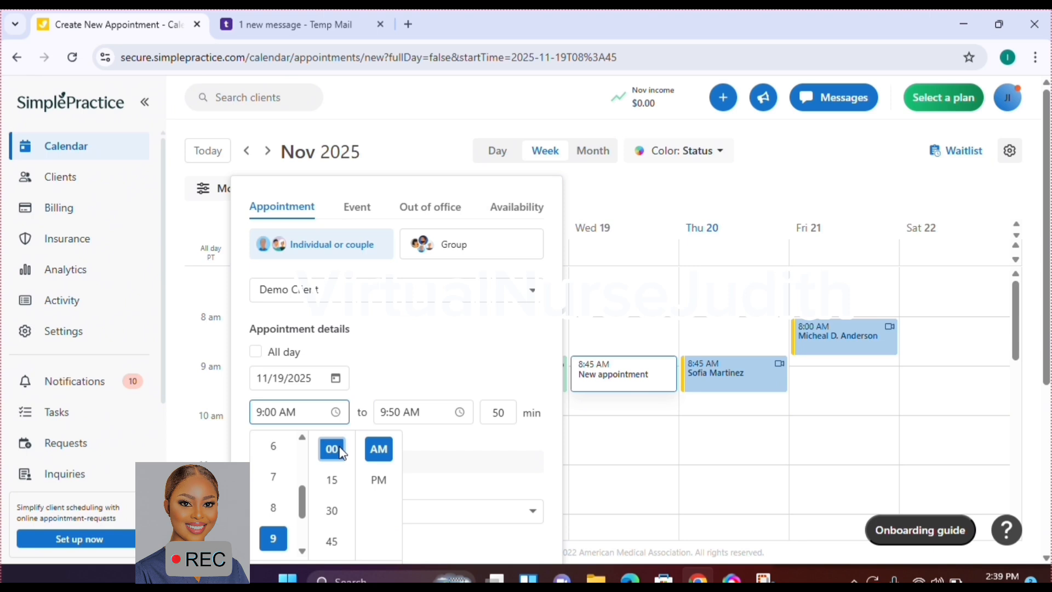
pyautogui.click(482, 381)
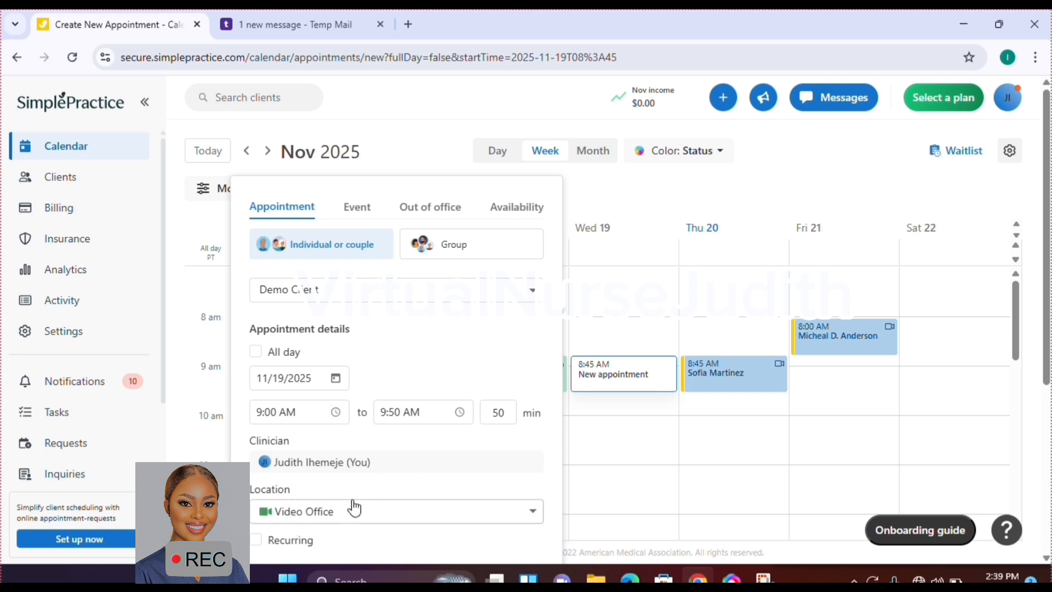
pyautogui.click(446, 420)
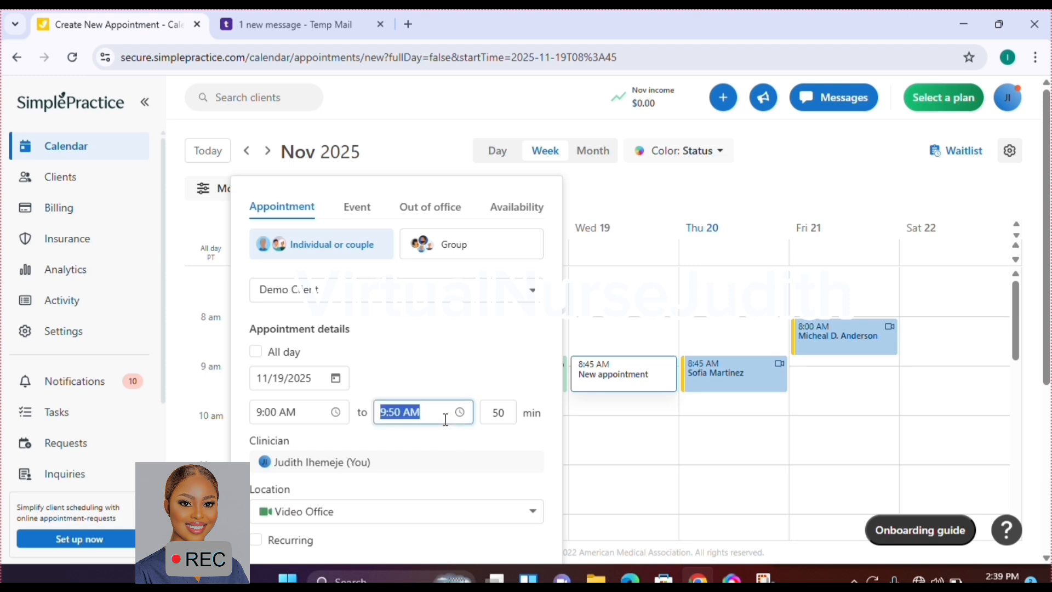
pyautogui.click(437, 465)
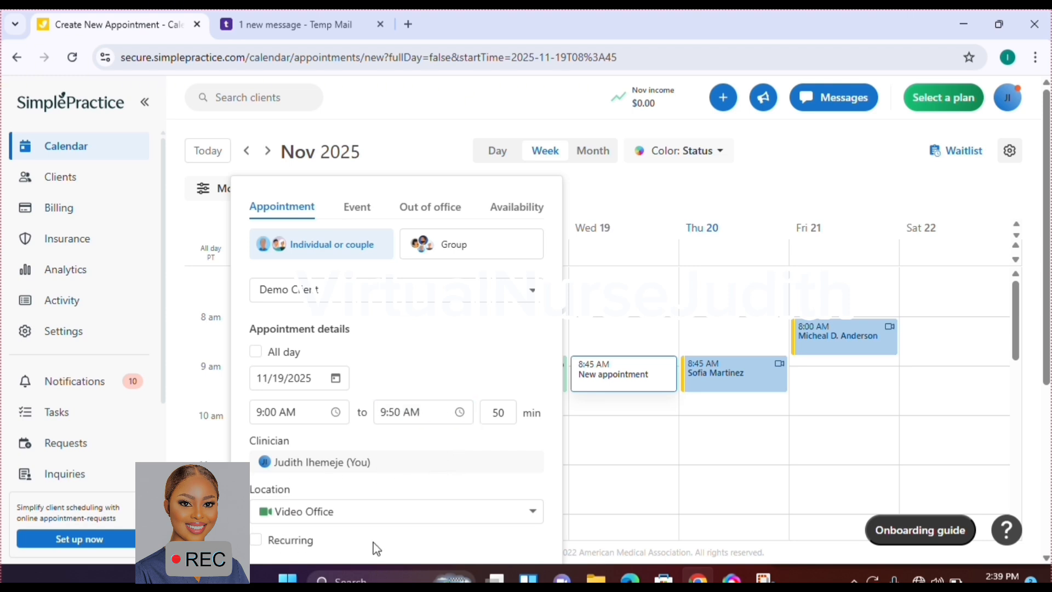
# Add the memo "Fatigue and tiredness evaluation" to the appointment and save it with the preselected service
pyautogui.scroll(-4, 386, 536)
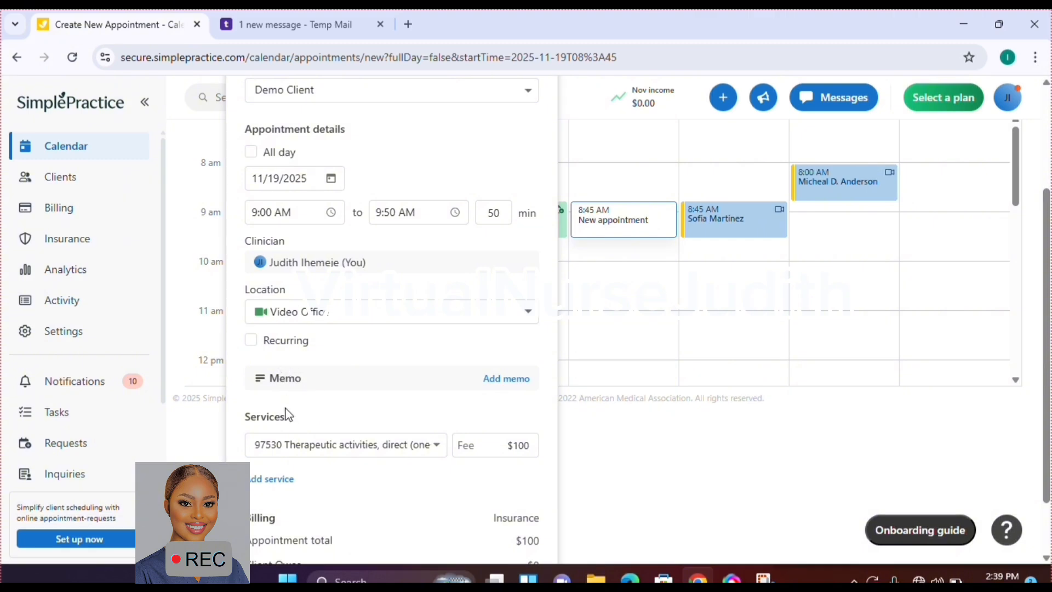
pyautogui.click(513, 382)
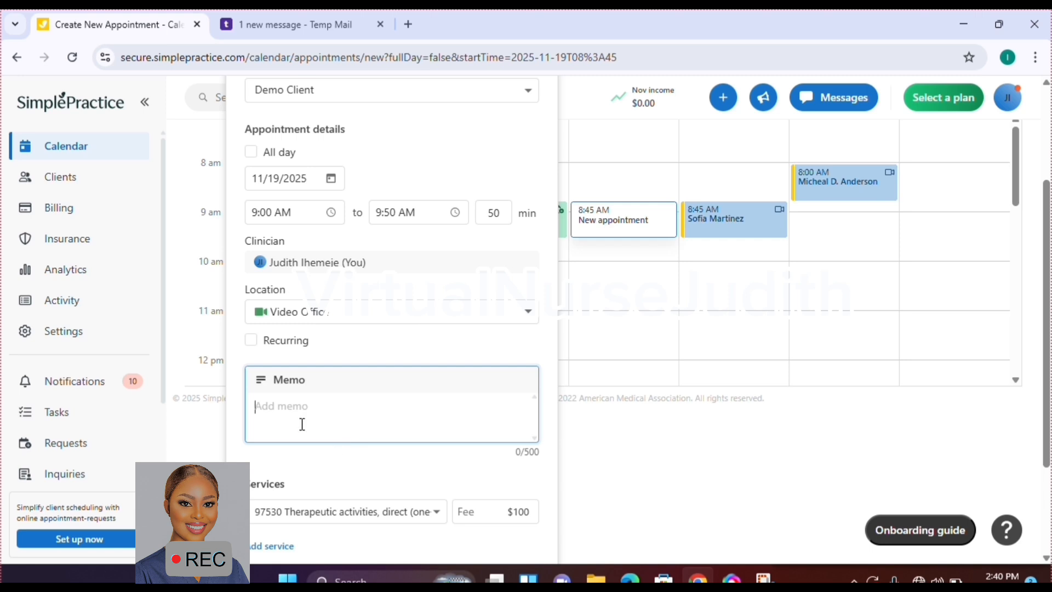
pyautogui.write('Fatigue and tiredness evaluation')
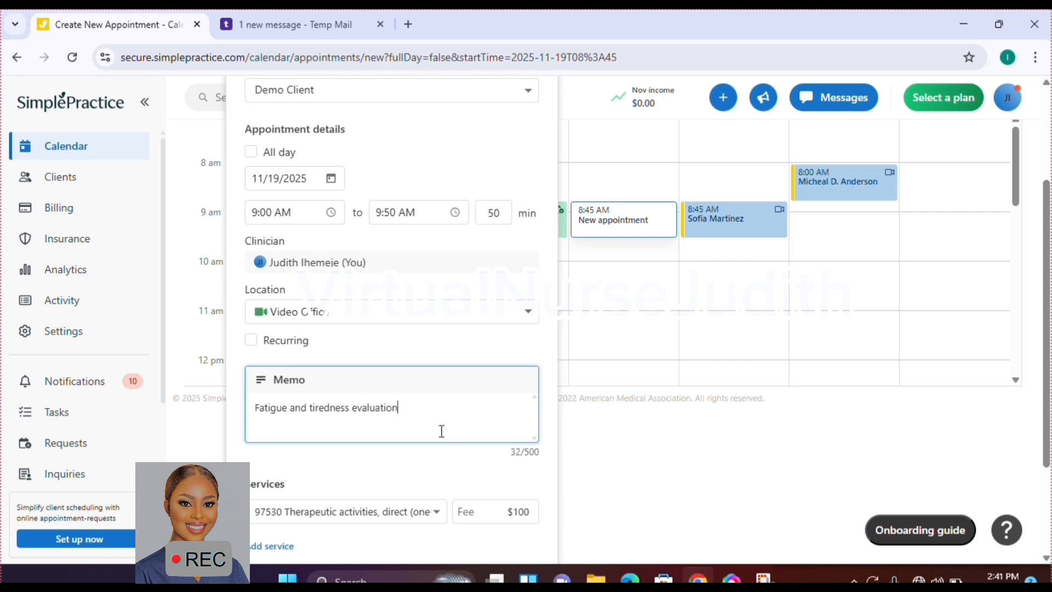
pyautogui.click(533, 472)
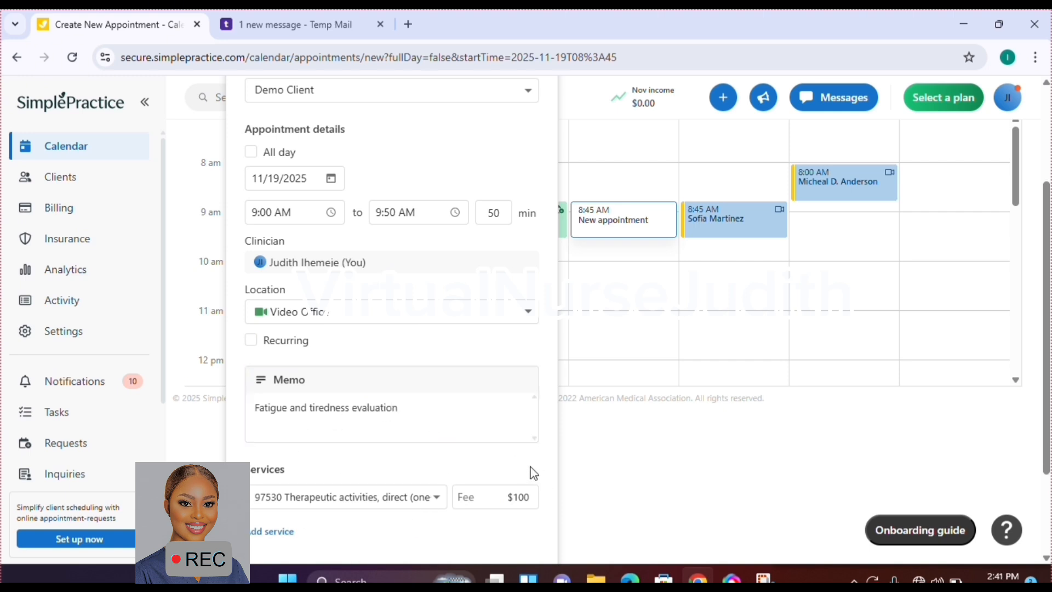
pyautogui.scroll(-3, 534, 472)
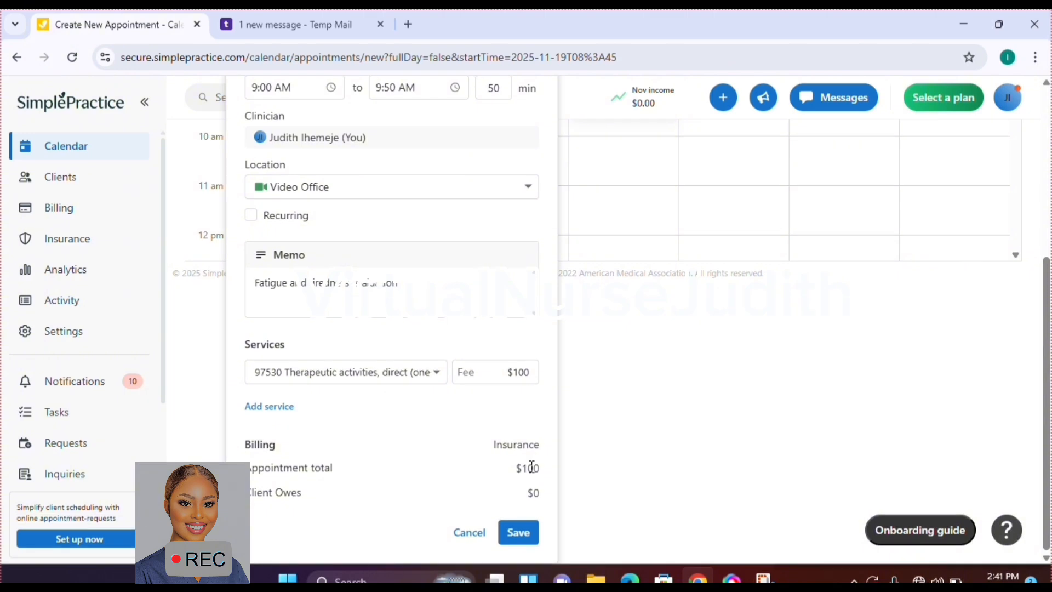
pyautogui.click(518, 542)
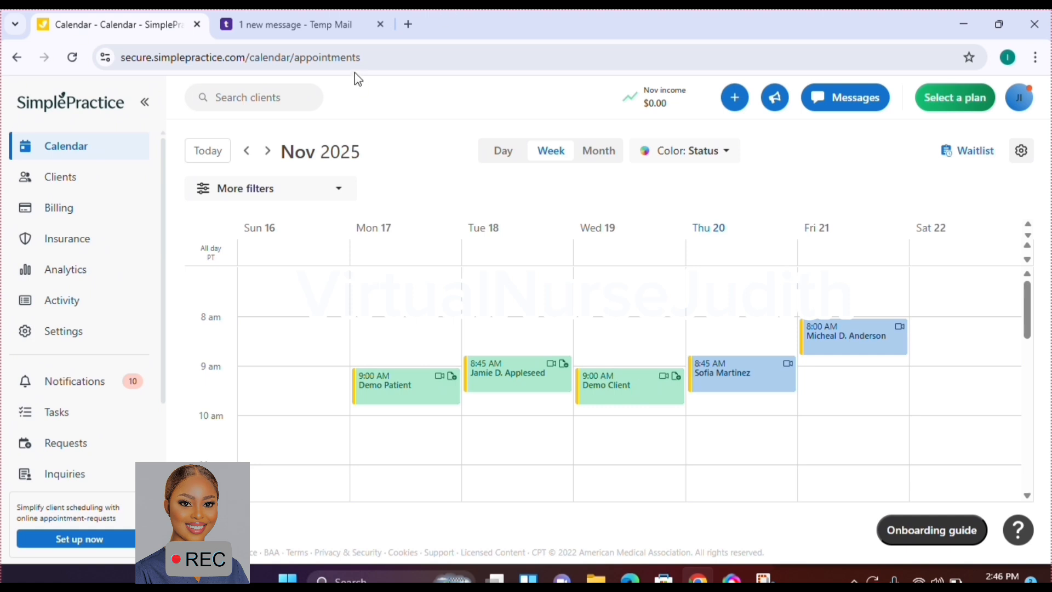
# Switch to the Temp Mail inbox and open the welcome message from the client portal
pyautogui.click(335, 29)
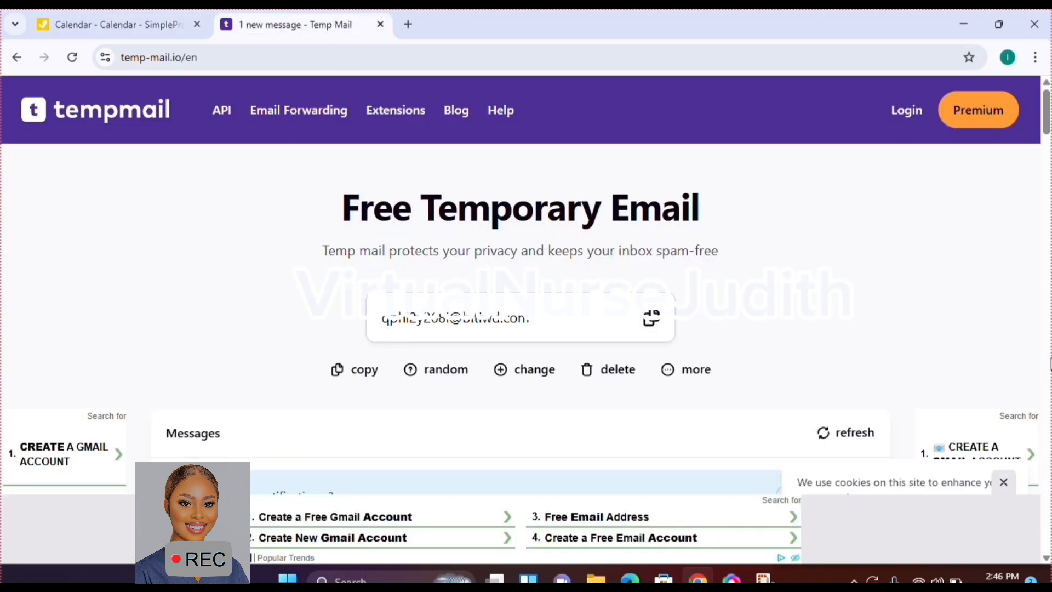
pyautogui.scroll(-8, 1047, 365)
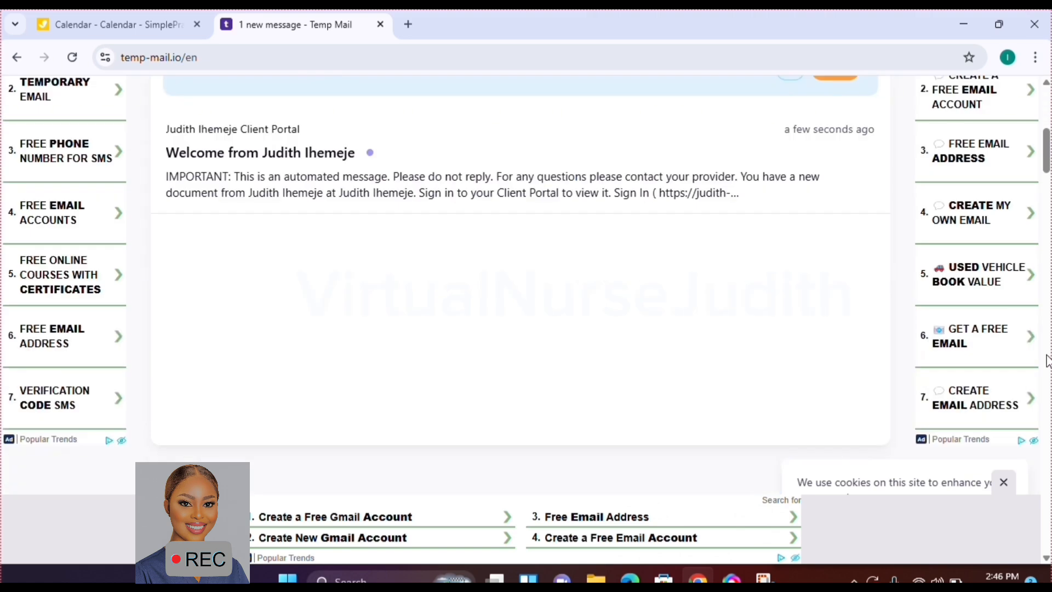
pyautogui.scroll(3, 1047, 86)
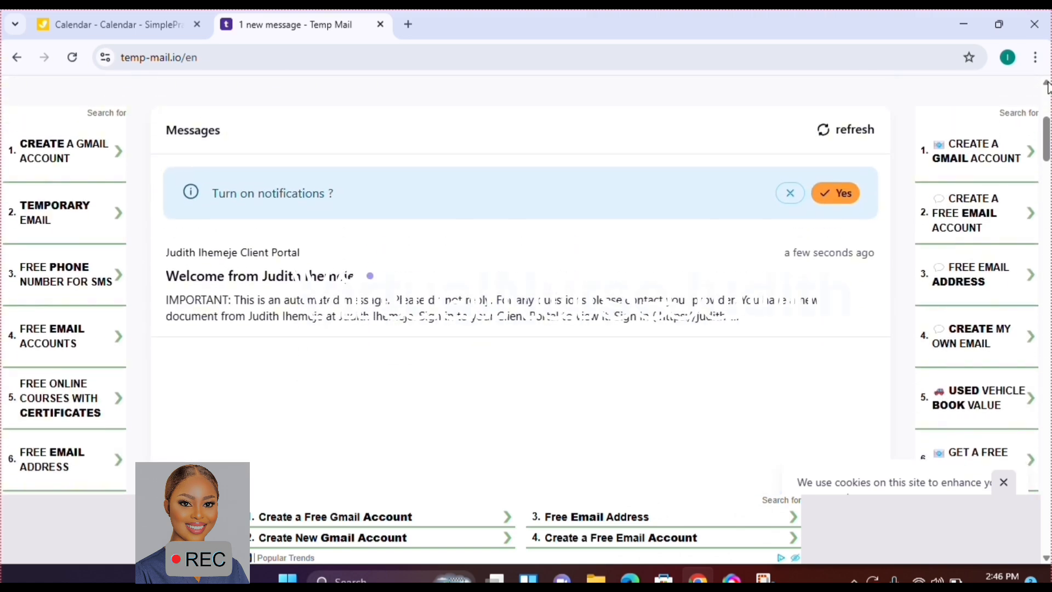
pyautogui.scroll(1, 1047, 86)
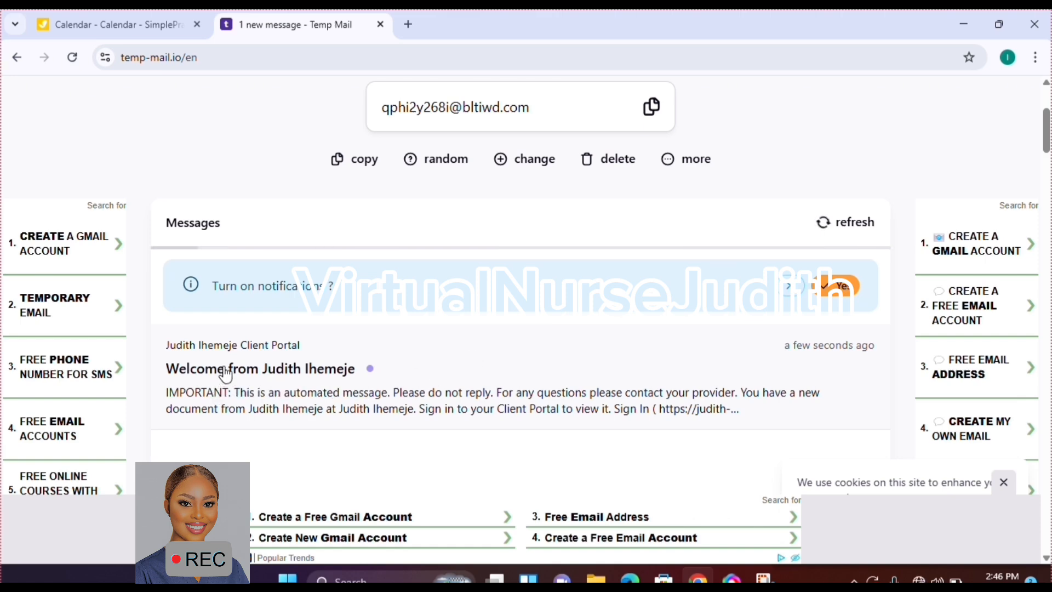
pyautogui.click(225, 373)
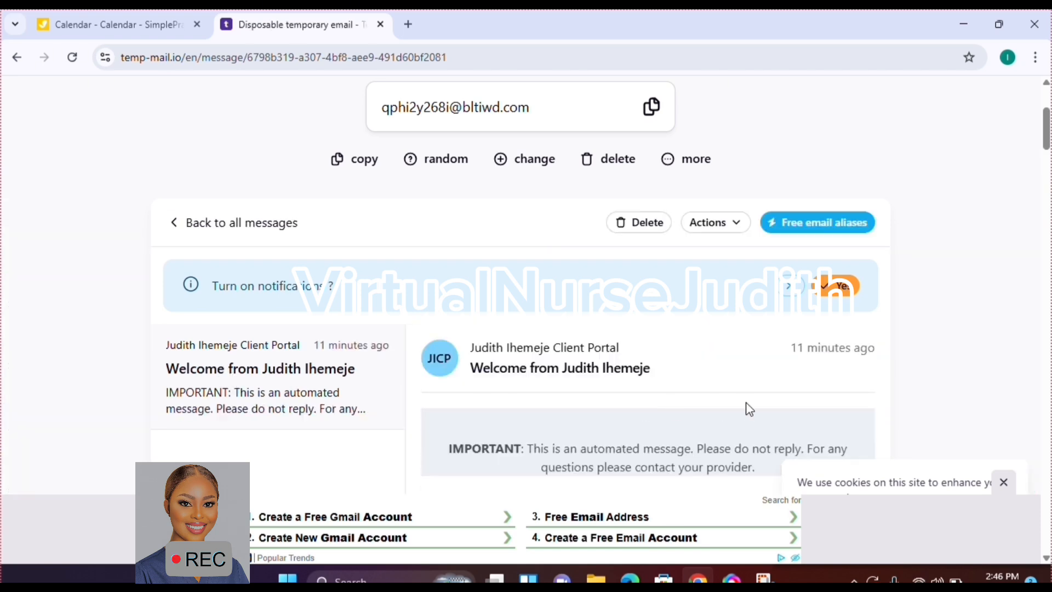
# Sign in to the client portal through the emailed link, then agree to and submit the End User License Agreement
pyautogui.scroll(-7, 579, 178)
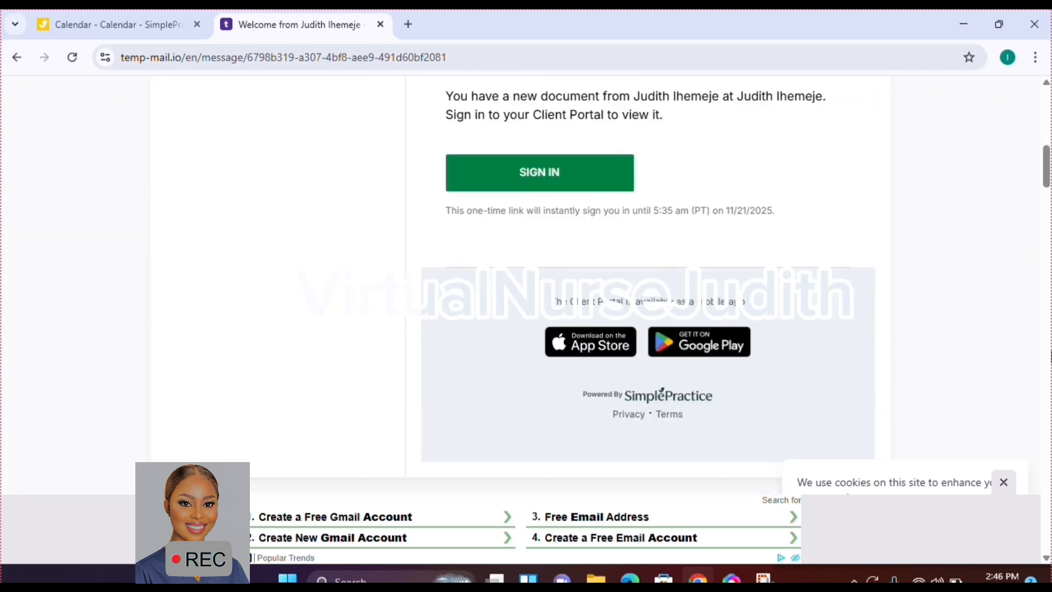
pyautogui.click(577, 179)
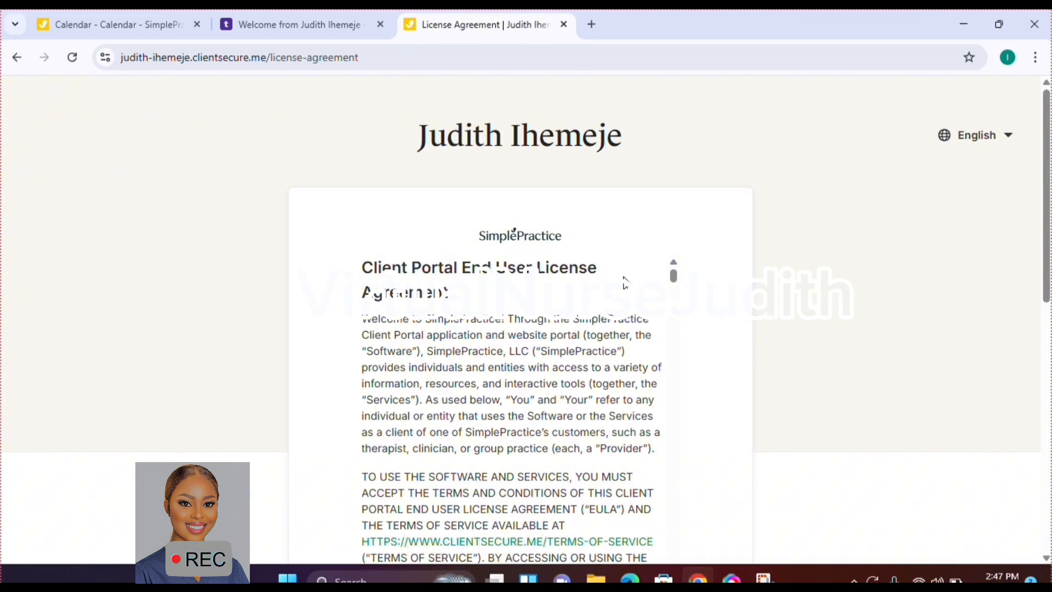
pyautogui.scroll(-6, 625, 282)
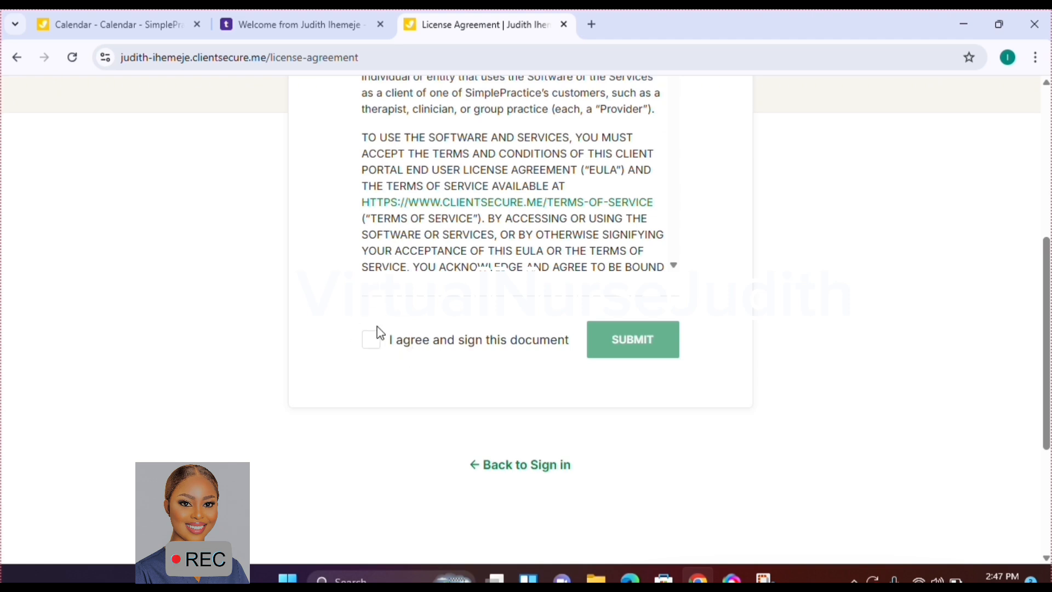
pyautogui.click(371, 343)
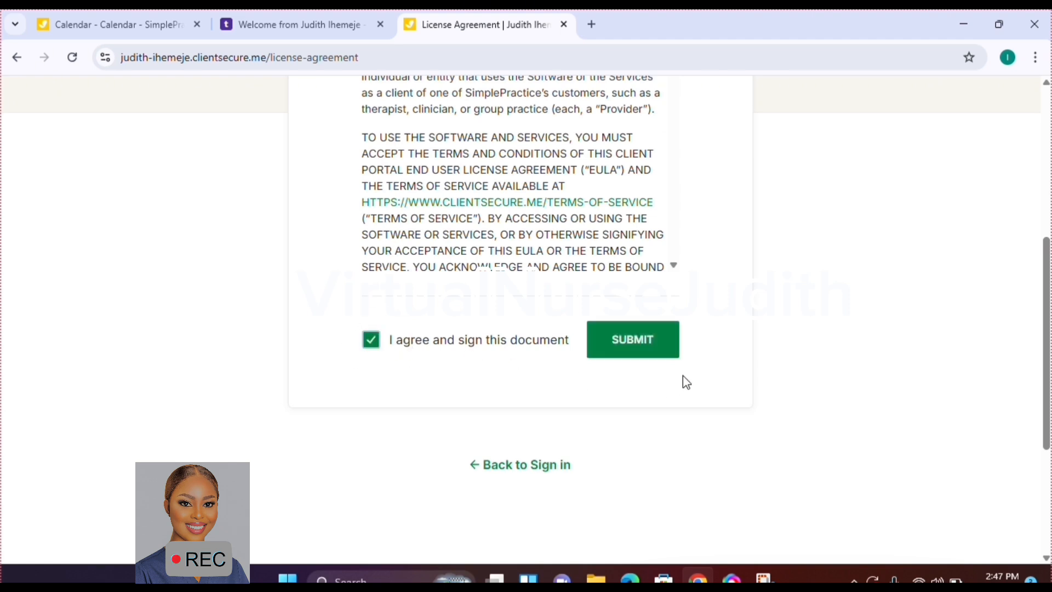
pyautogui.click(660, 357)
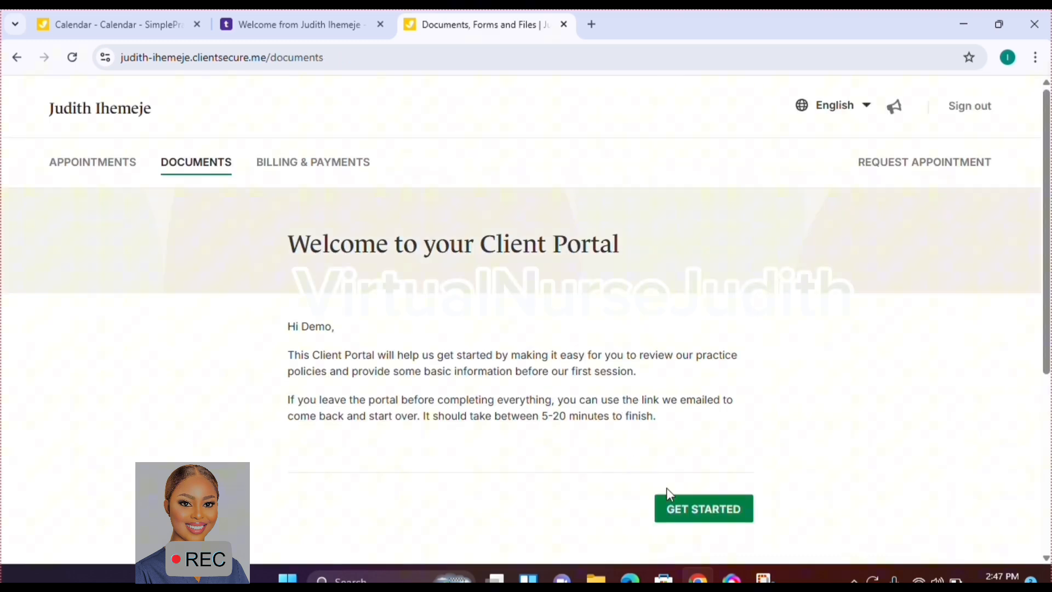
# Start the portal paperwork and submit the Credit Card Authorization, signed with the client's full name as Client (Self)
pyautogui.click(696, 514)
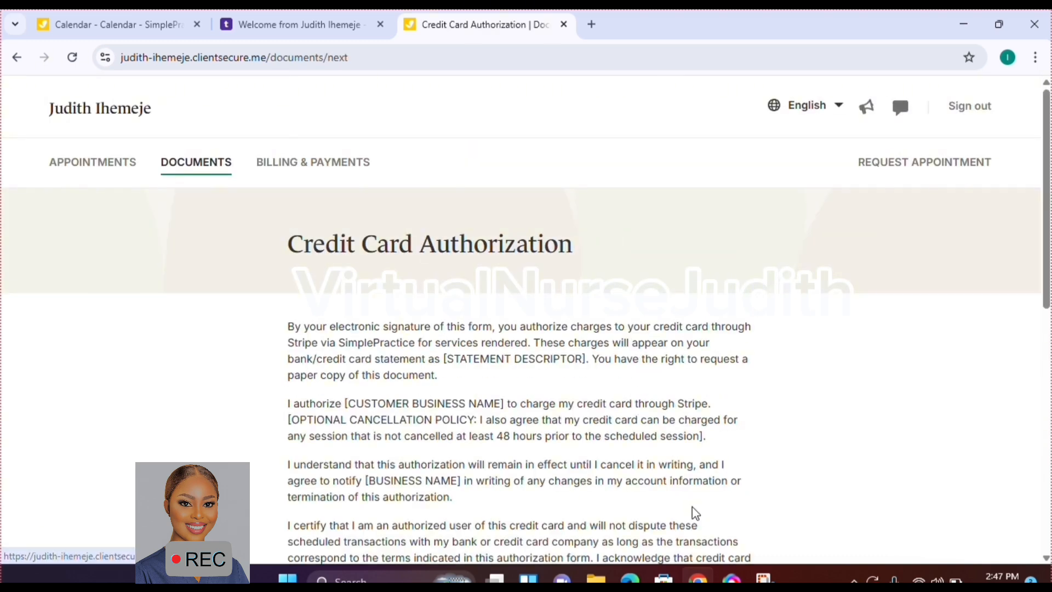
pyautogui.scroll(-10, 526, 329)
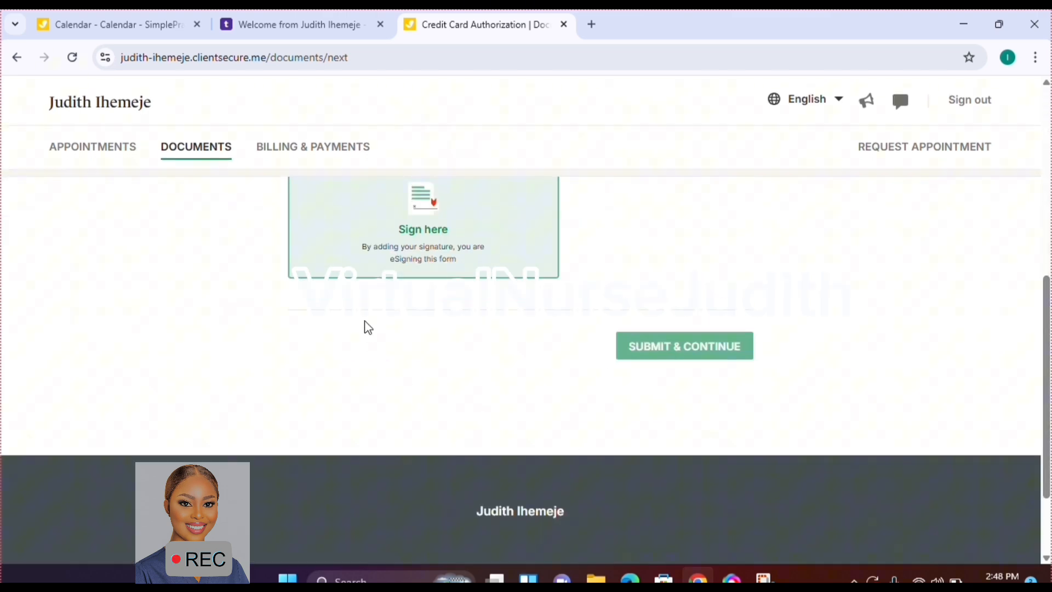
pyautogui.click(410, 235)
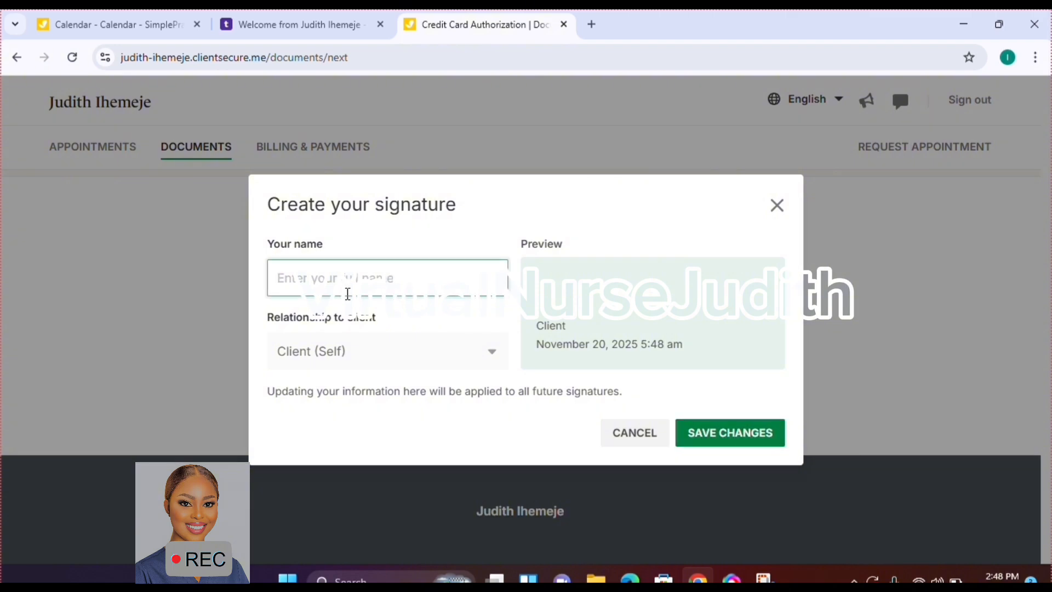
pyautogui.write('demo client')
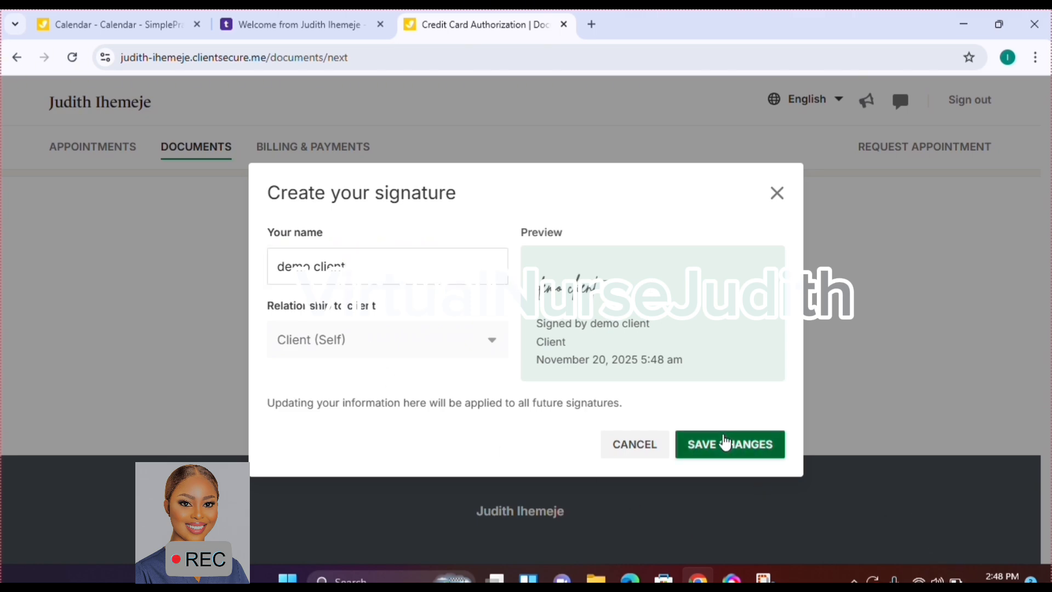
pyautogui.click(726, 445)
pyautogui.click(735, 365)
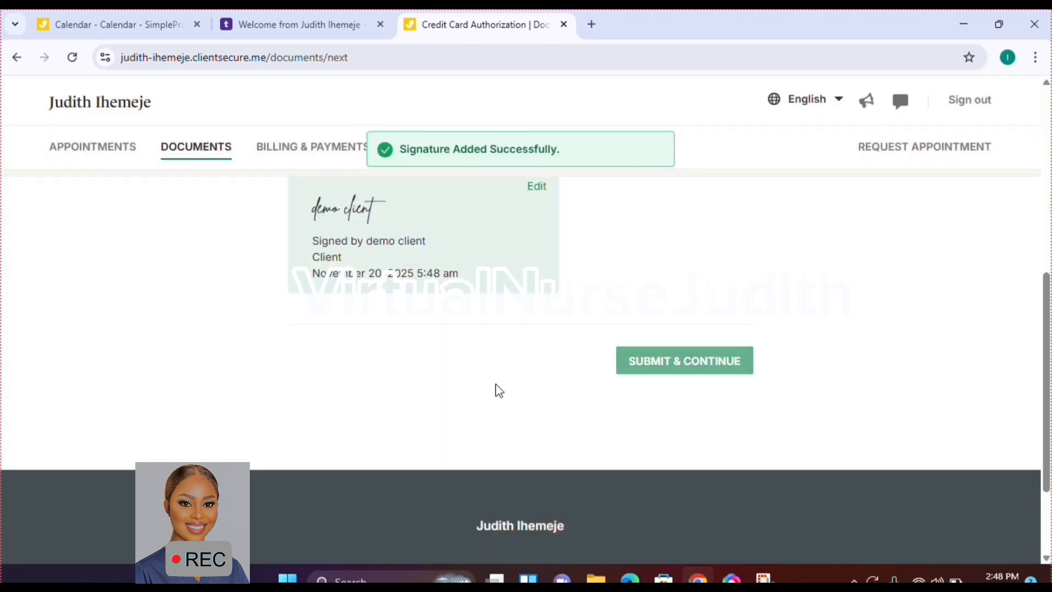
# Add the client's signature to the Informed Consent for Occupational Therapy and submit it
pyautogui.scroll(-15, 1044, 500)
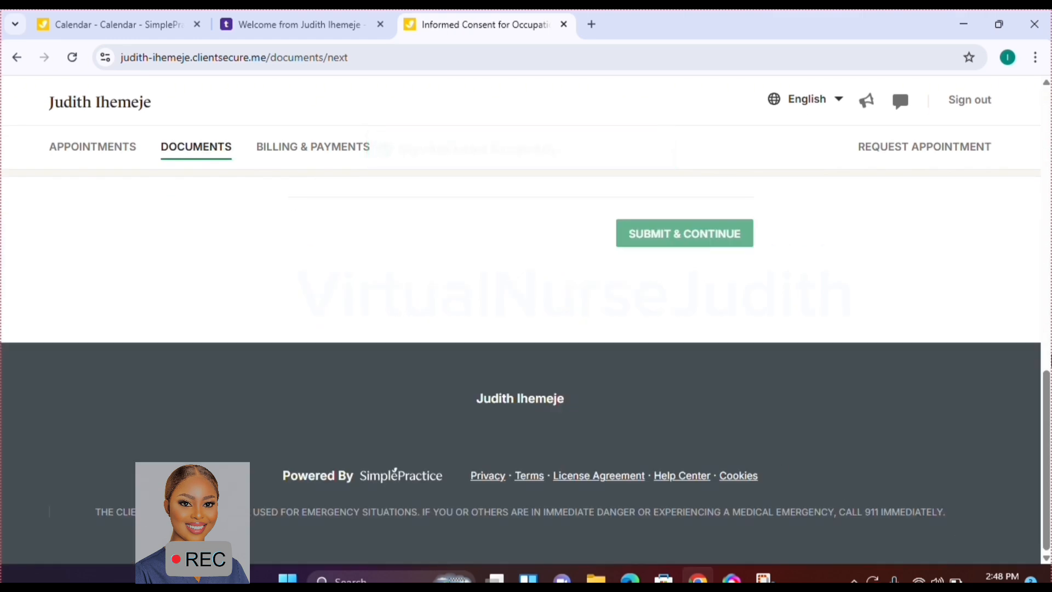
pyautogui.scroll(8, 763, 476)
pyautogui.click(321, 548)
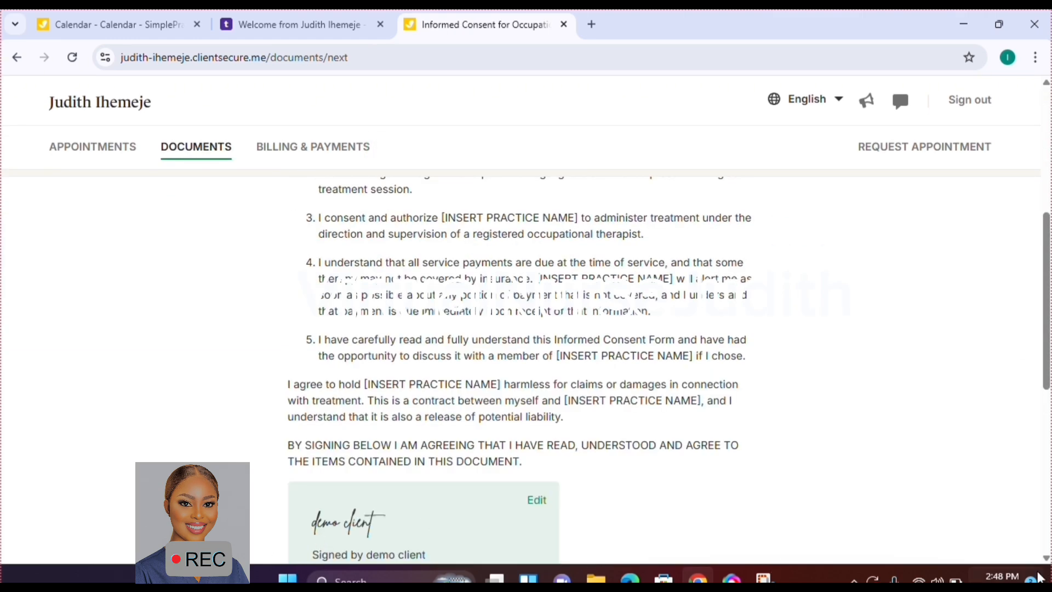
pyautogui.scroll(-8, 425, 526)
pyautogui.click(670, 258)
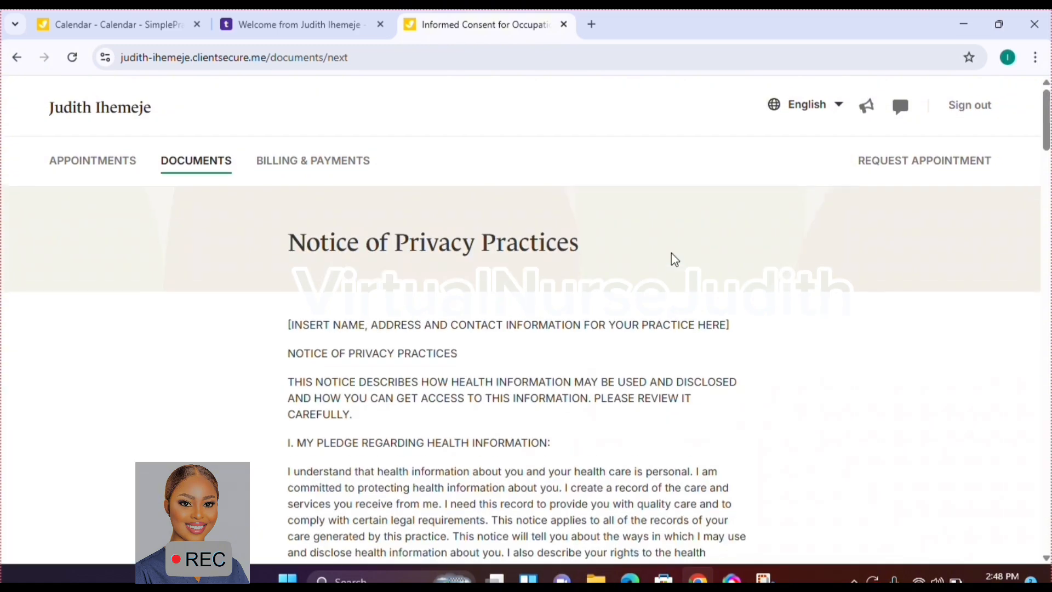
# Sign the Notice of Privacy Practices at the end of the document and submit it
pyautogui.scroll(-10, 669, 258)
pyautogui.scroll(-5, 526, 373)
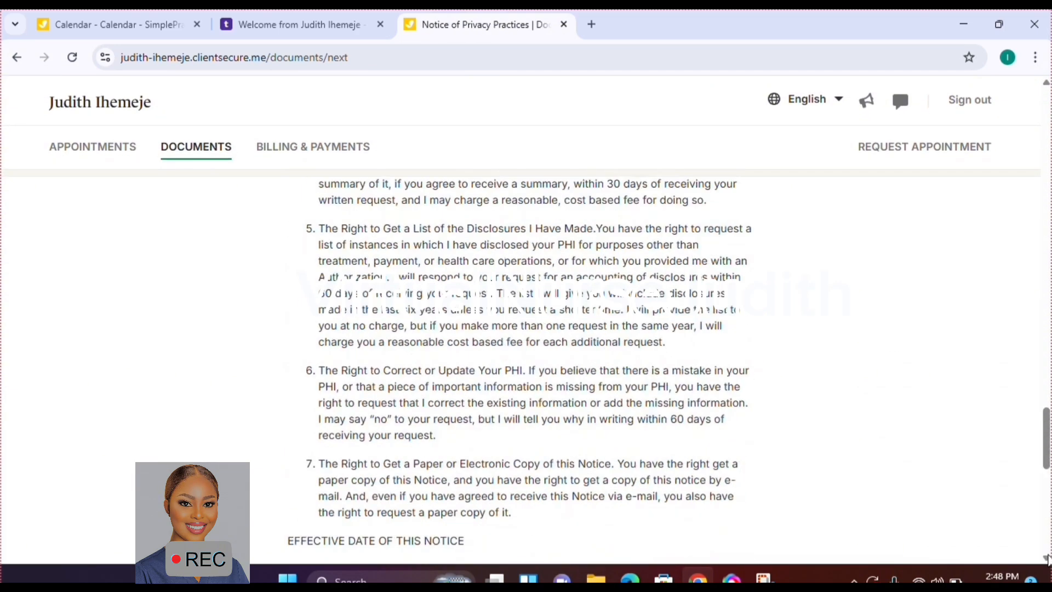
pyautogui.scroll(-5, 526, 373)
pyautogui.click(456, 335)
pyautogui.click(660, 461)
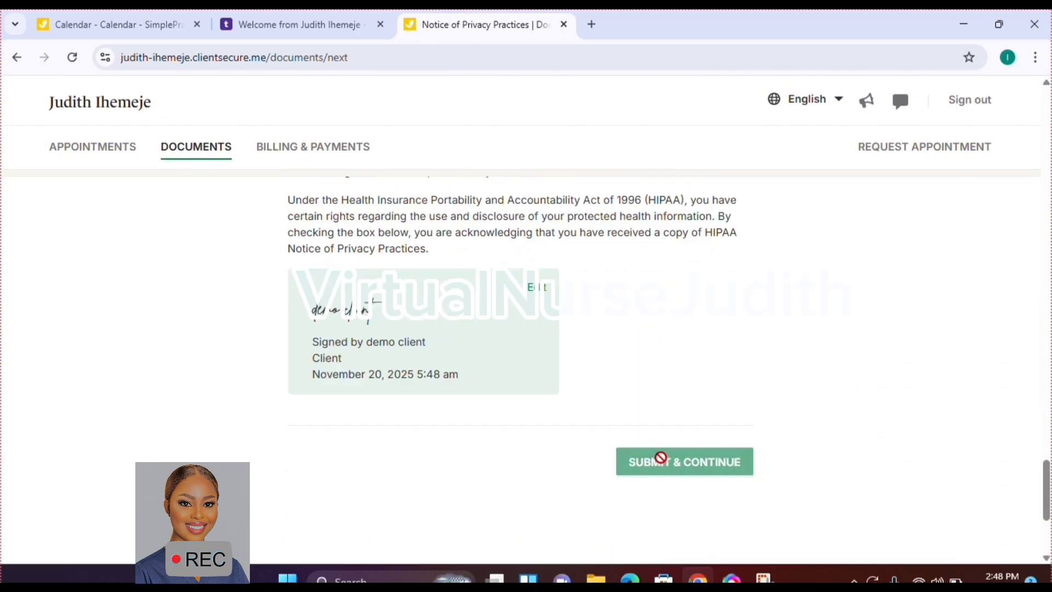
# Sign the Practice Policies document and continue to the Demographics form
pyautogui.scroll(-10, 773, 487)
pyautogui.scroll(-15, 526, 373)
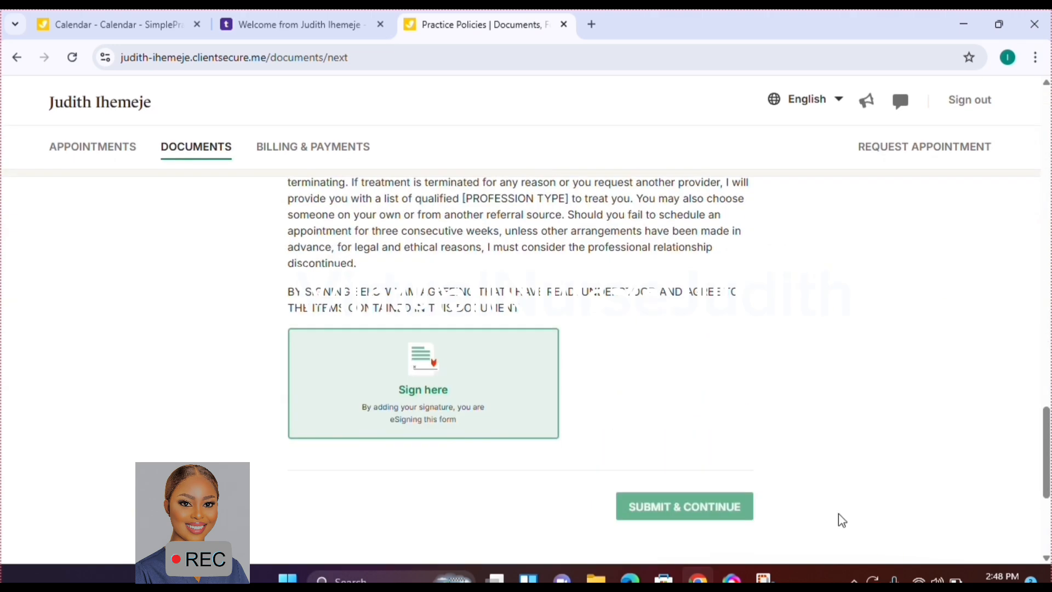
pyautogui.click(486, 419)
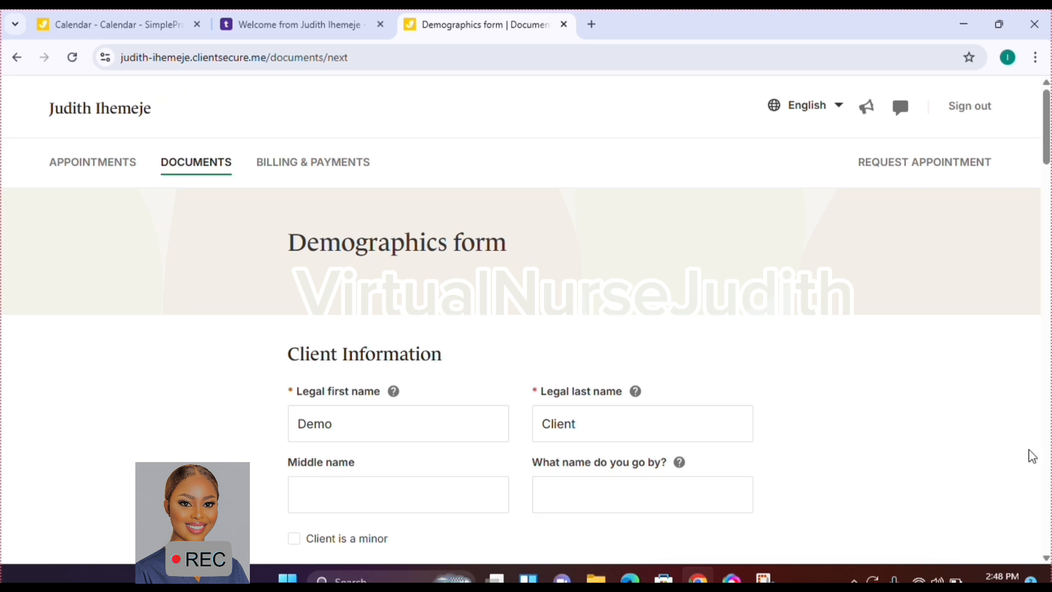
# Fill in the client's middle name in the Client Information section of the Demographics form
pyautogui.scroll(-8, 1050, 459)
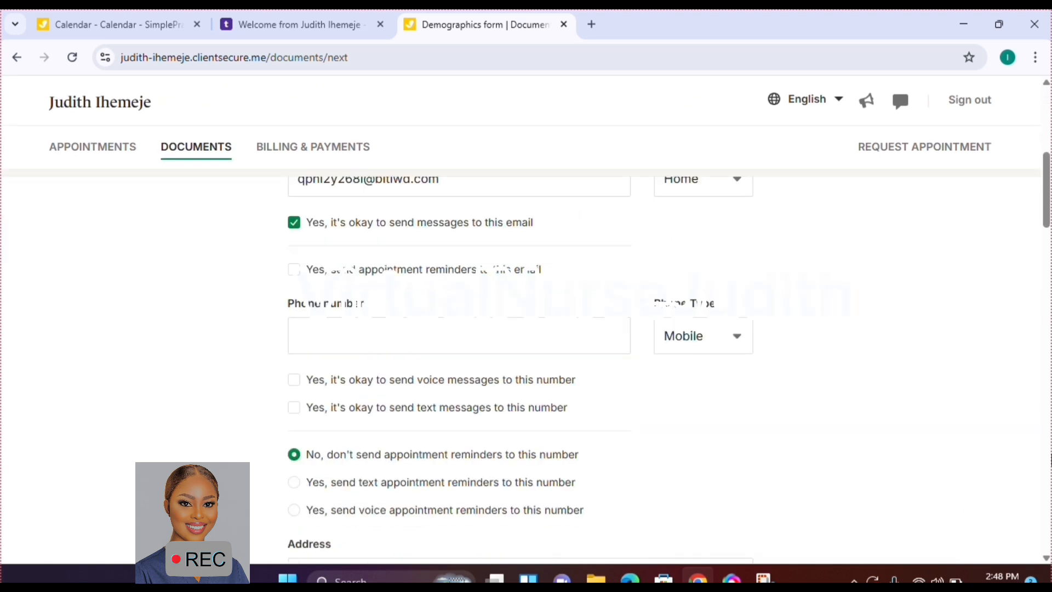
pyautogui.scroll(8, 526, 329)
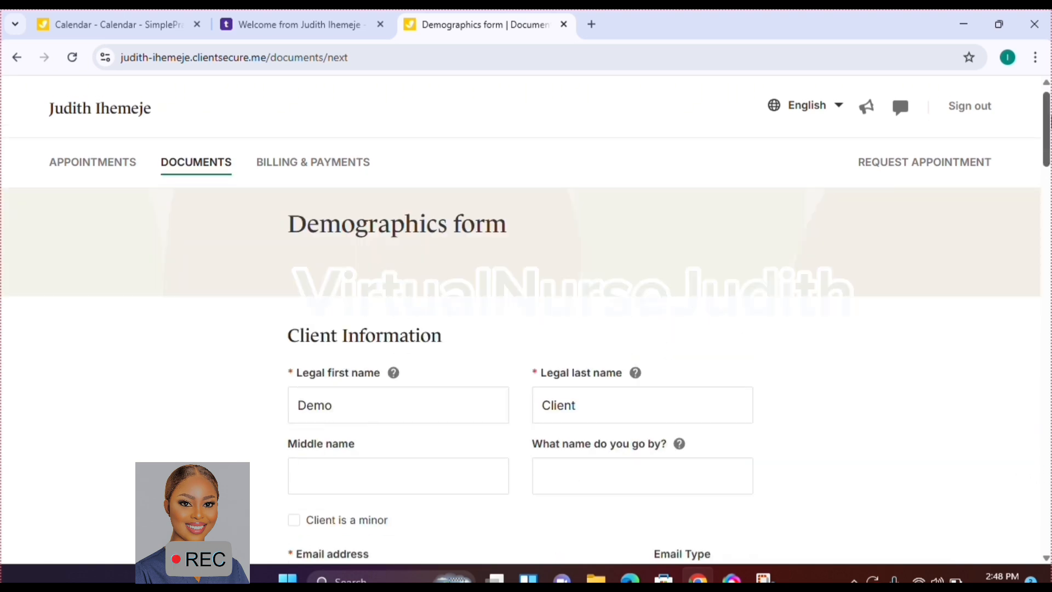
pyautogui.click(338, 472)
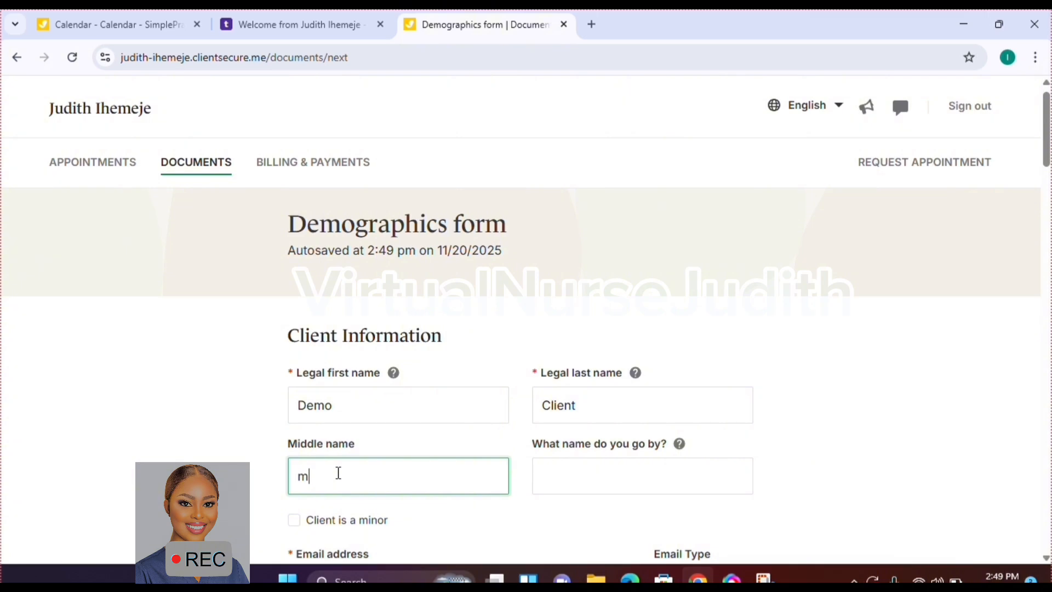
pyautogui.write('man')
# Look through the contact, emergency contact and insurance sections of the Demographics form, leave the optional fields empty, and review and submit it
pyautogui.scroll(-5, 1050, 329)
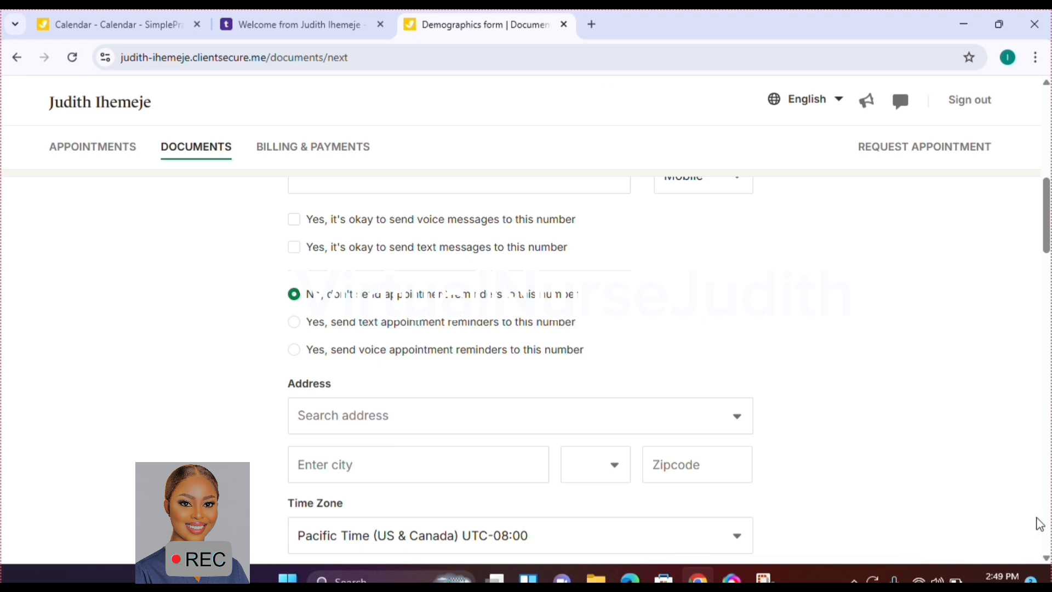
pyautogui.scroll(-6, 1042, 529)
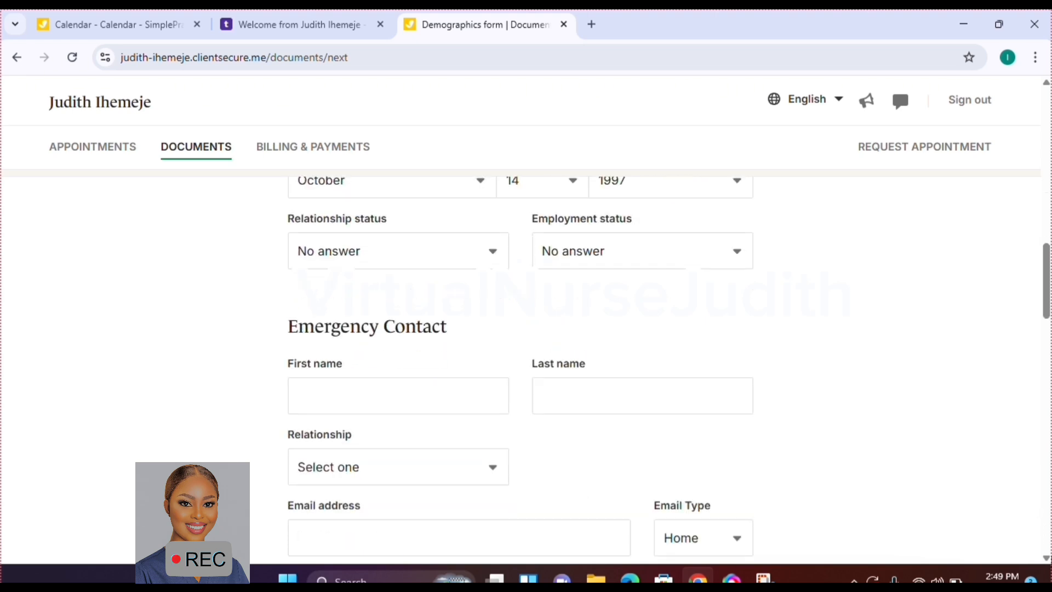
pyautogui.scroll(-3, 526, 367)
pyautogui.scroll(-5, 526, 368)
pyautogui.scroll(-5, 526, 368)
pyautogui.scroll(-5, 527, 368)
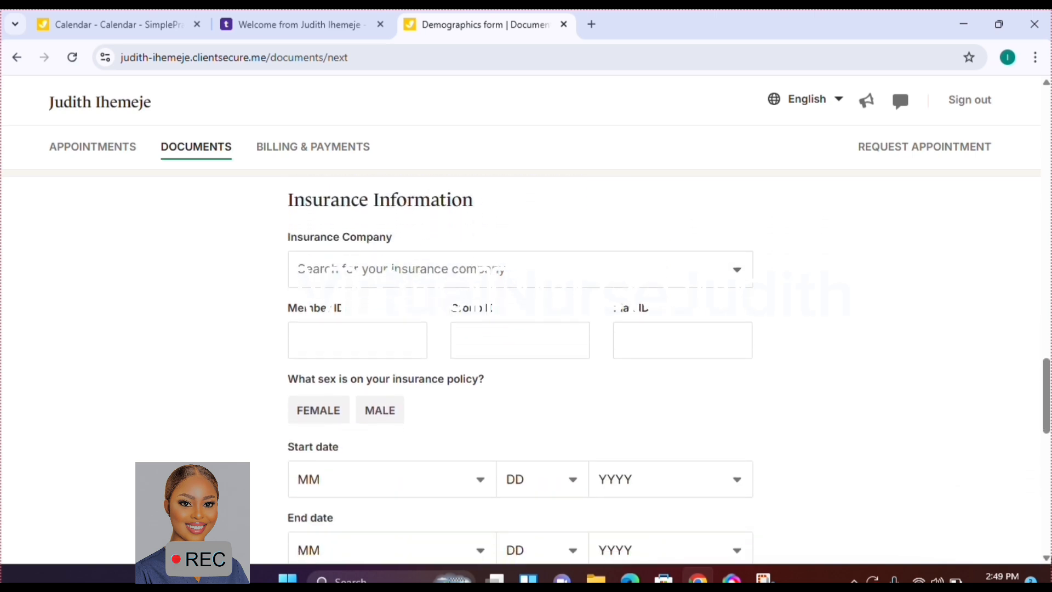
pyautogui.scroll(-1, 526, 367)
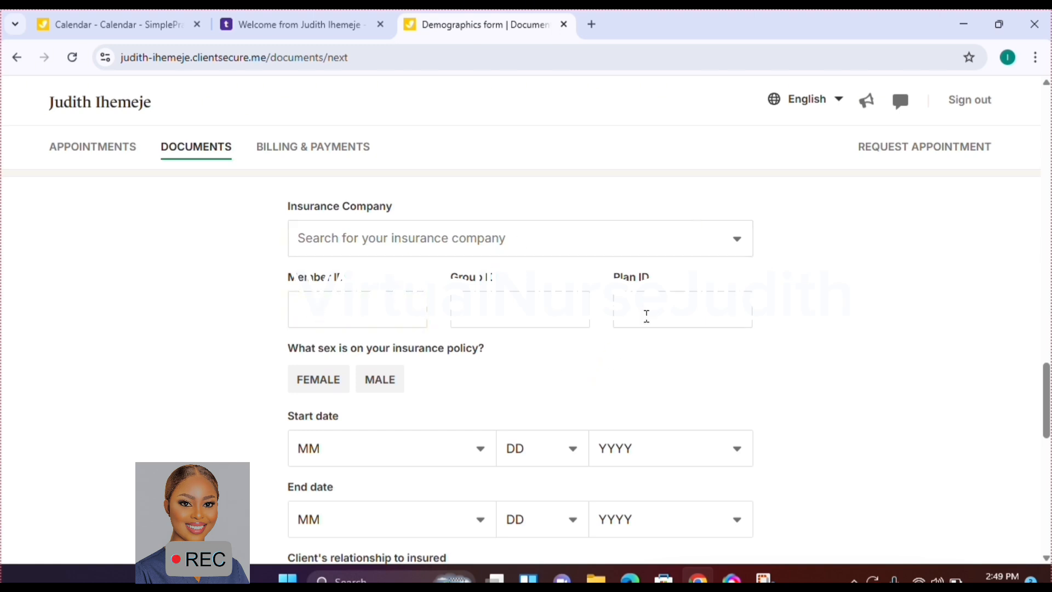
pyautogui.scroll(-8, 1046, 406)
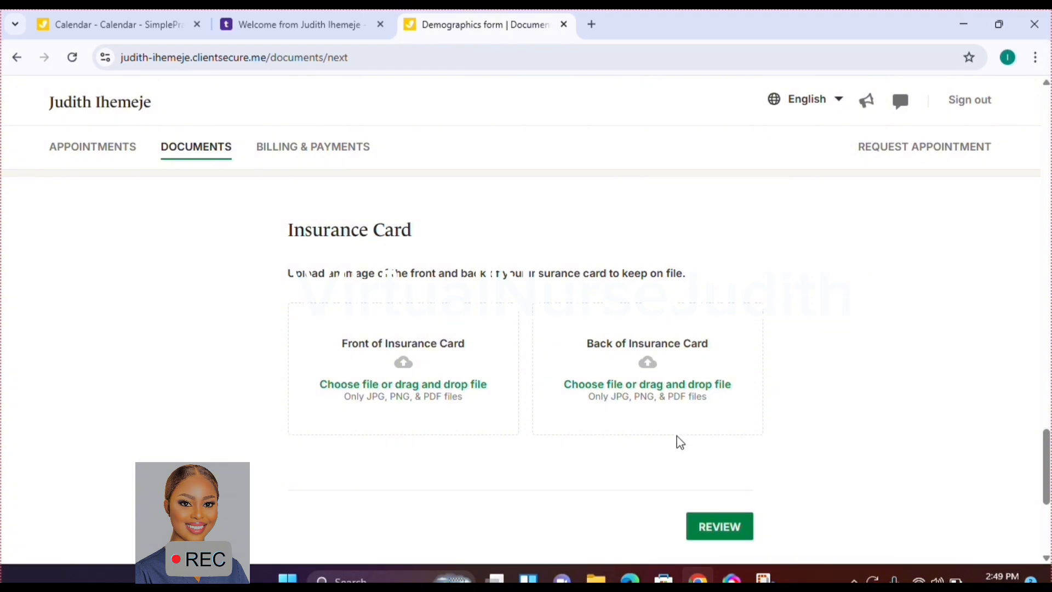
pyautogui.click(703, 526)
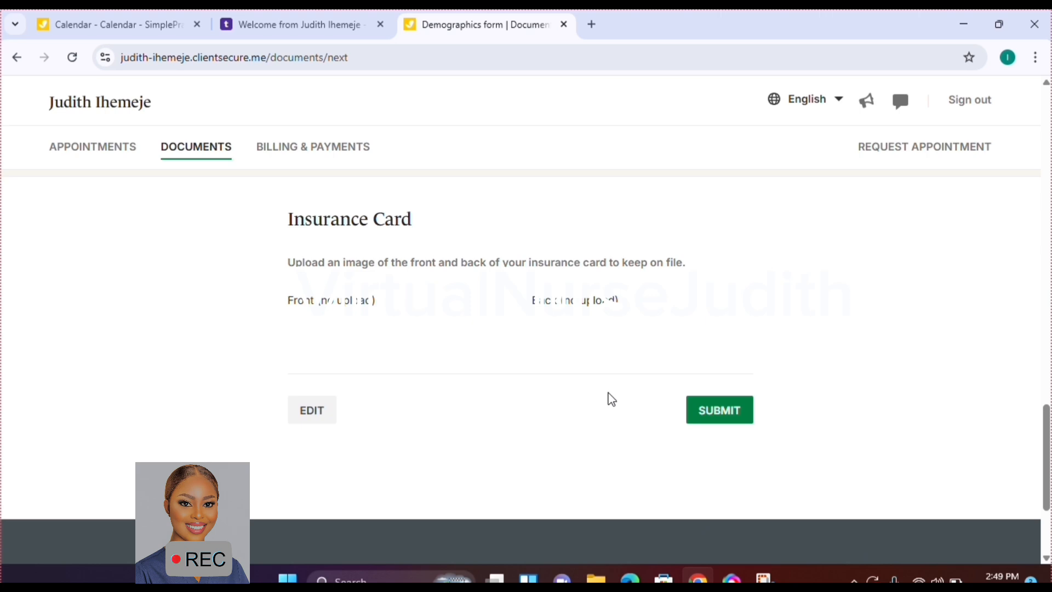
pyautogui.click(737, 421)
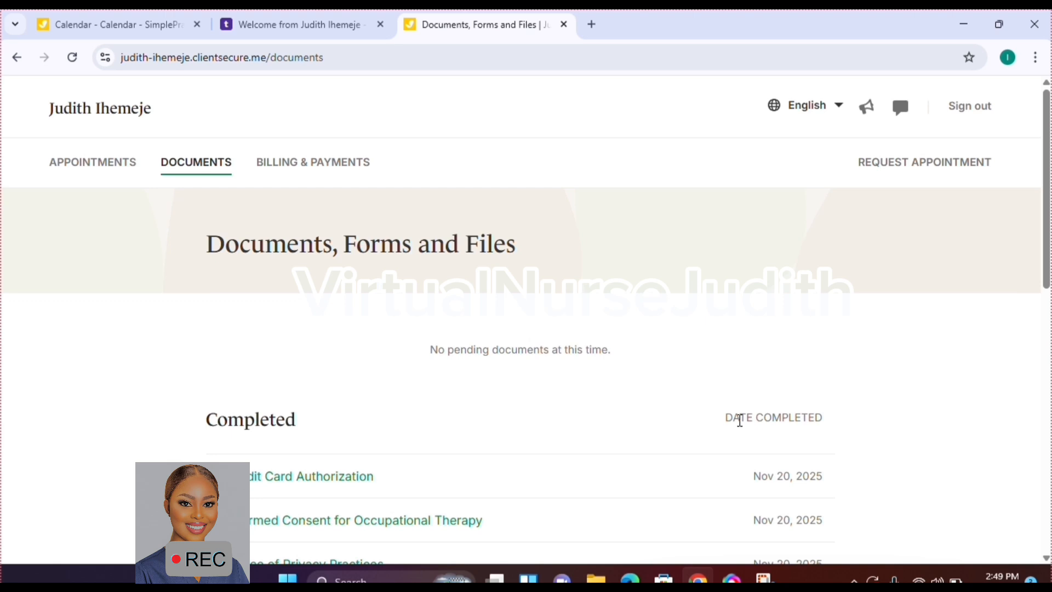
# Switch back to SimplePractice and open the demo client's profile from the clients list
pyautogui.click(134, 31)
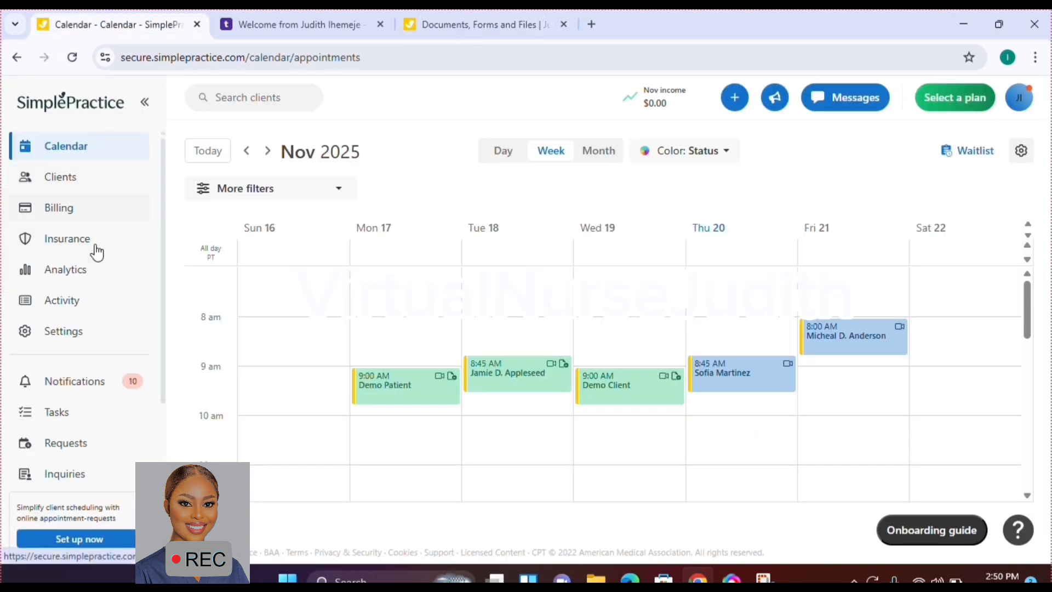
pyautogui.click(76, 184)
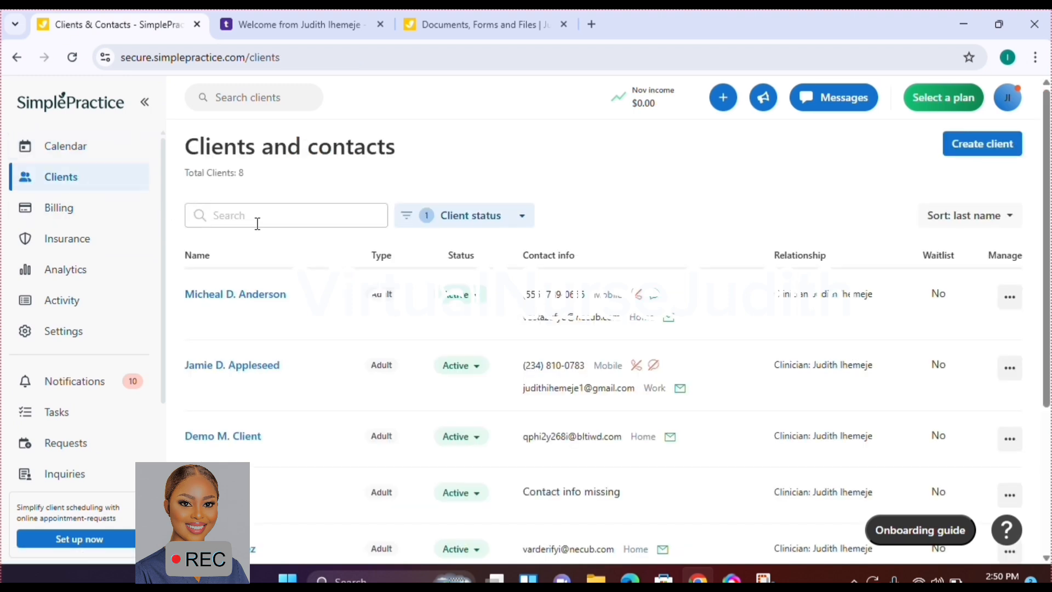
pyautogui.scroll(-1, 152, 475)
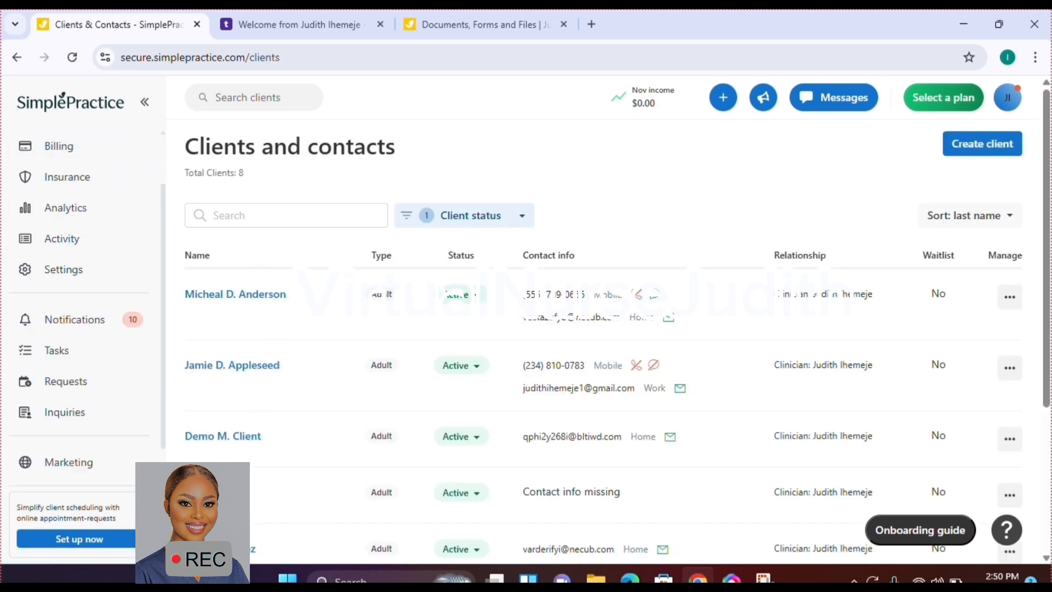
pyautogui.click(213, 439)
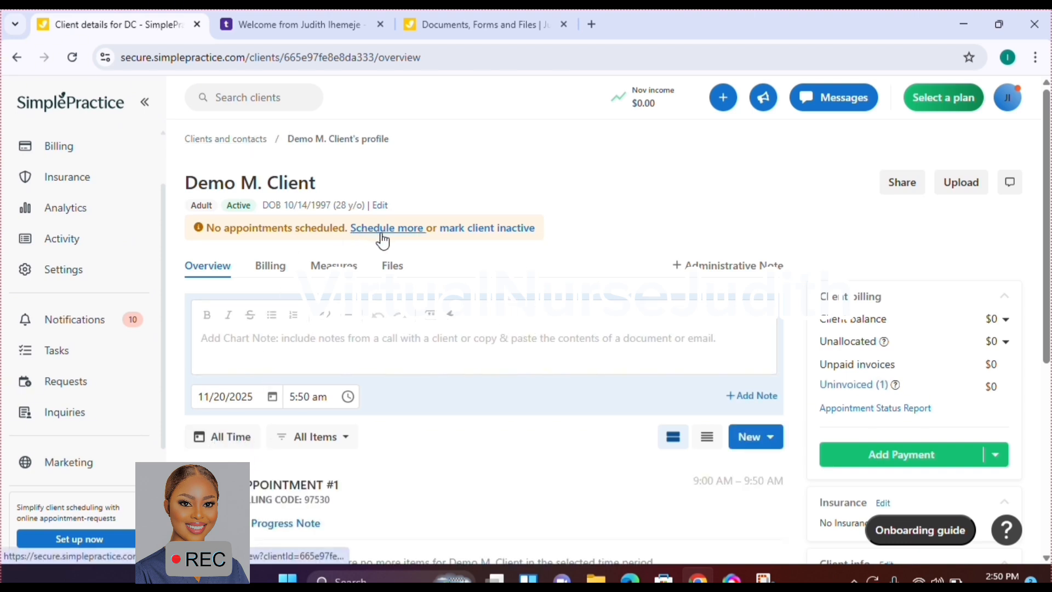
# Check the client information in the profile's edit view and return to the calendar
pyautogui.click(378, 206)
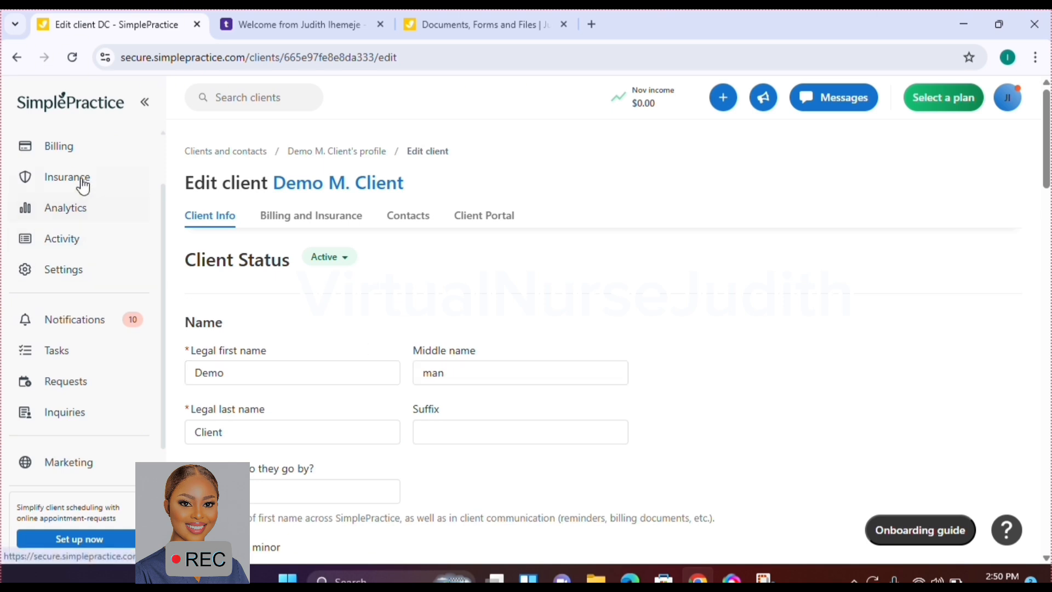
pyautogui.click(18, 58)
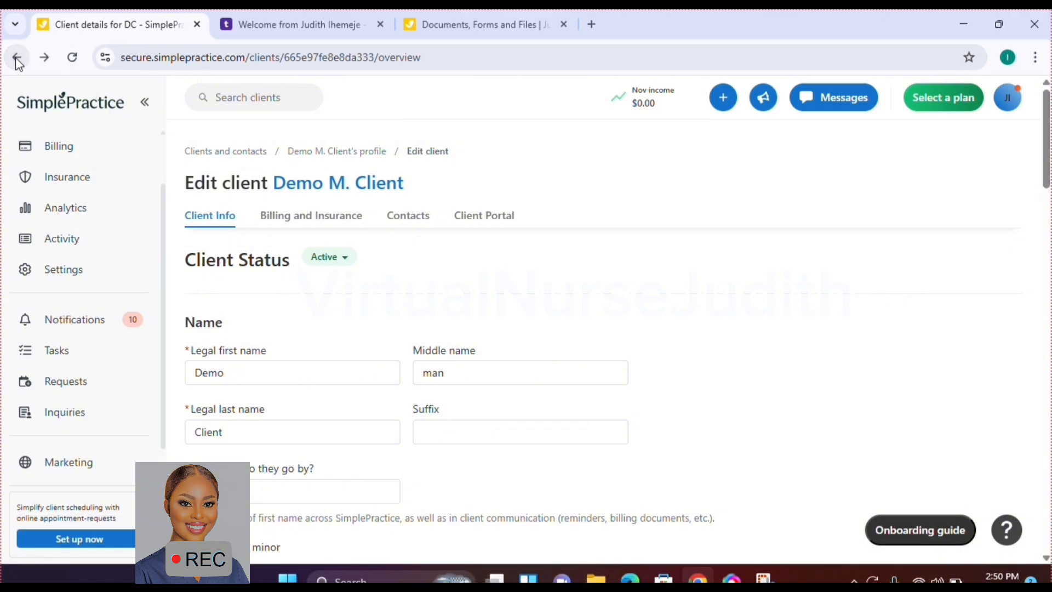
pyautogui.click(17, 58)
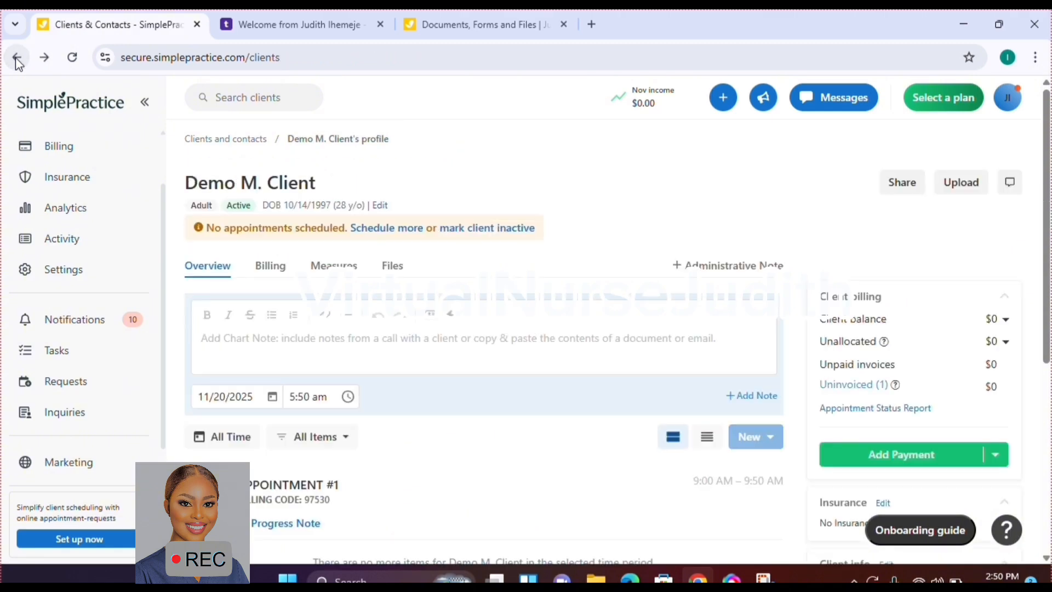
pyautogui.click(17, 58)
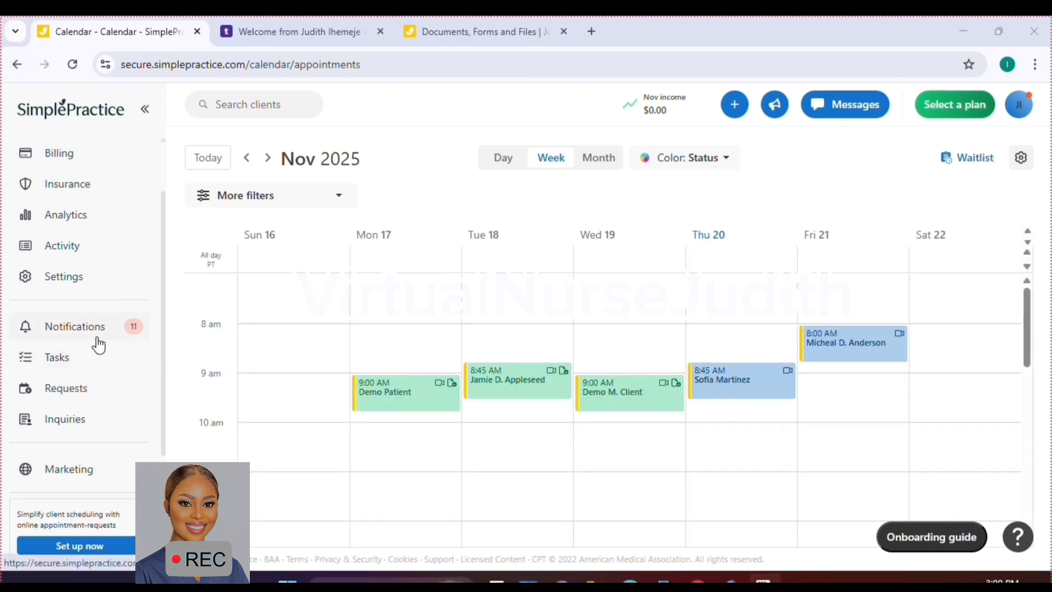
# Review the demo client's submitted files from the completed-documents notification, and reopen the notifications list
pyautogui.click(86, 331)
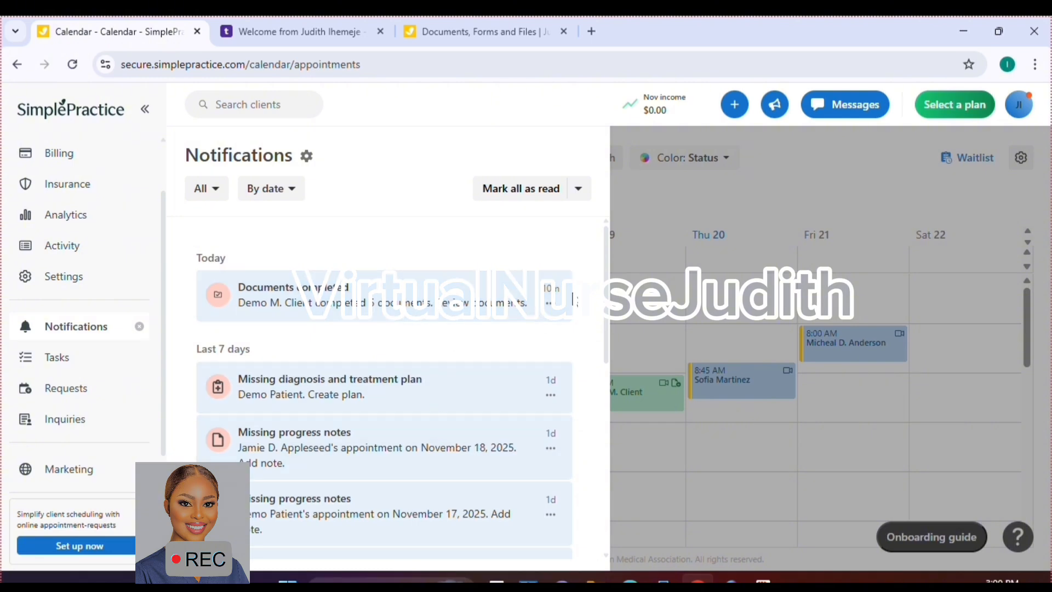
pyautogui.click(662, 271)
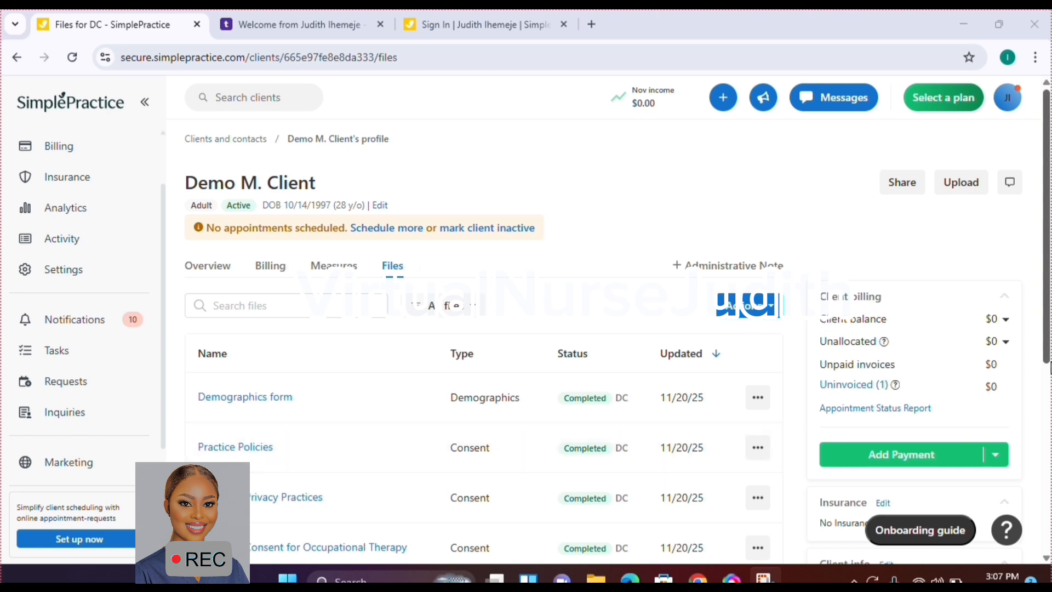
pyautogui.click(1050, 378)
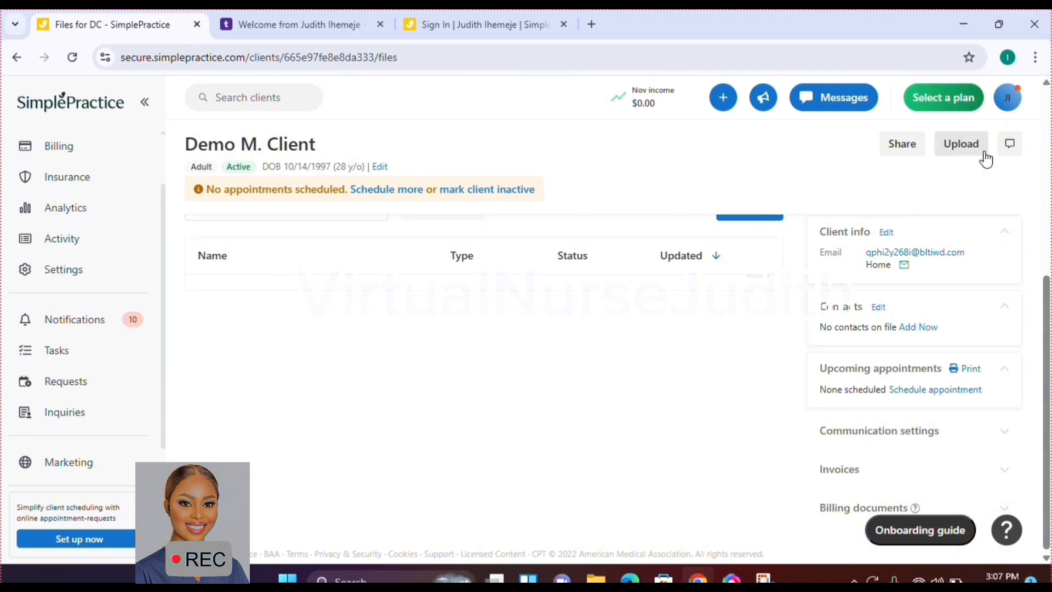
pyautogui.click(98, 328)
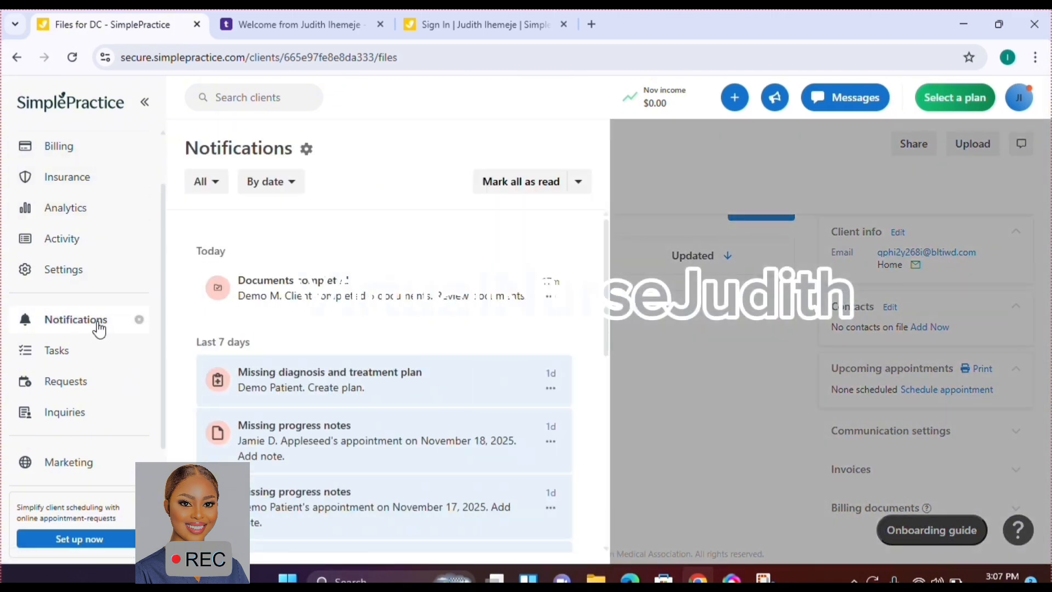